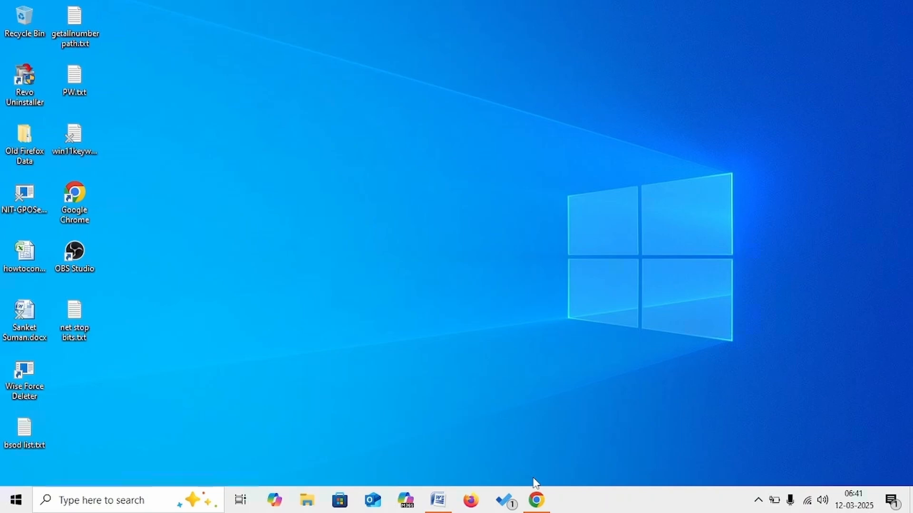
# - Switch to Chrome and review the KB5053606 packages listed in the Microsoft Update Catalog
pyautogui.click(537, 505)
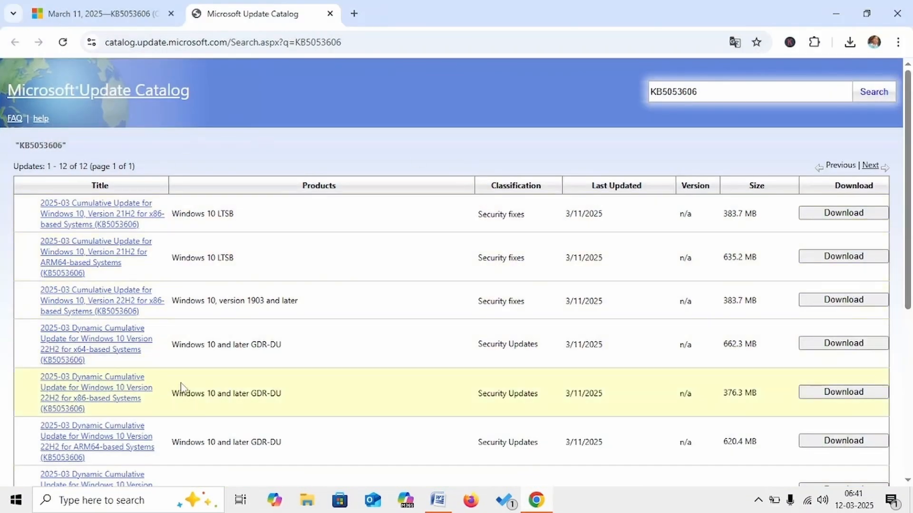
pyautogui.scroll(-6, 193, 380)
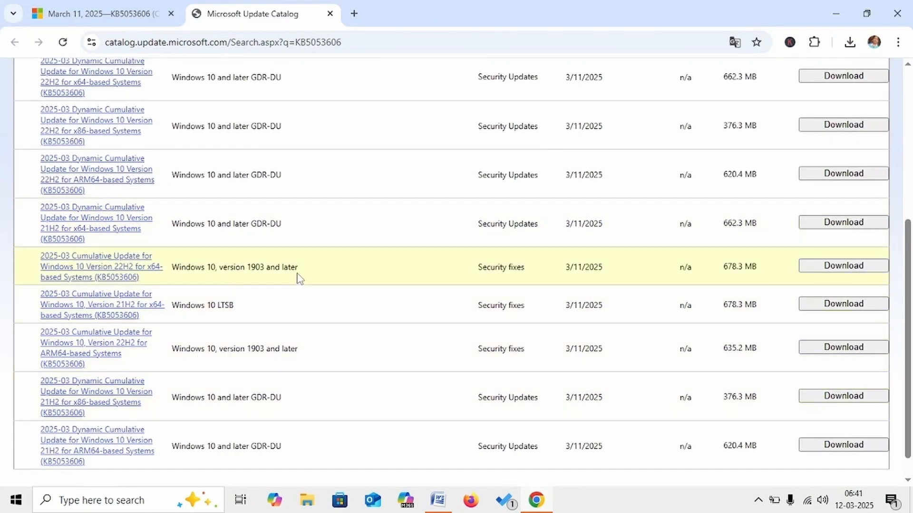
# - Check the PC's system type in the device specifications on the About page of the Windows system settings, then close Settings
pyautogui.click(16, 504)
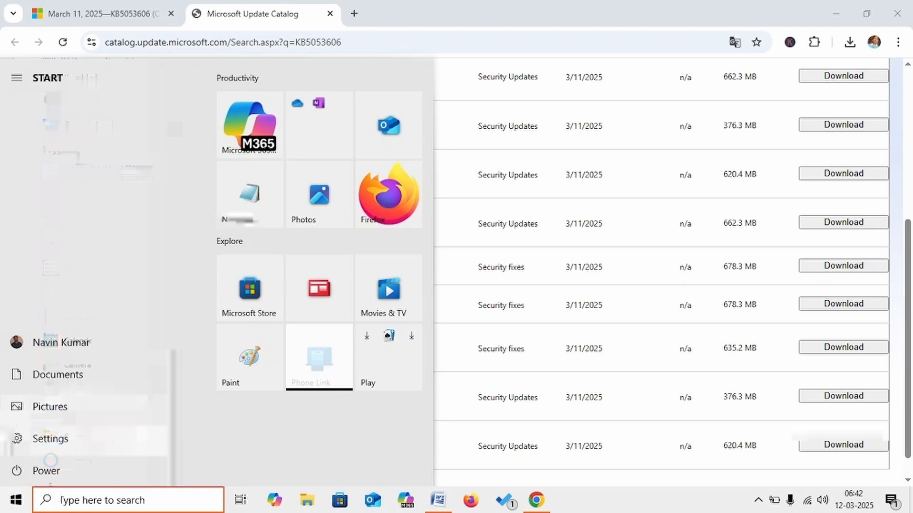
pyautogui.click(12, 441)
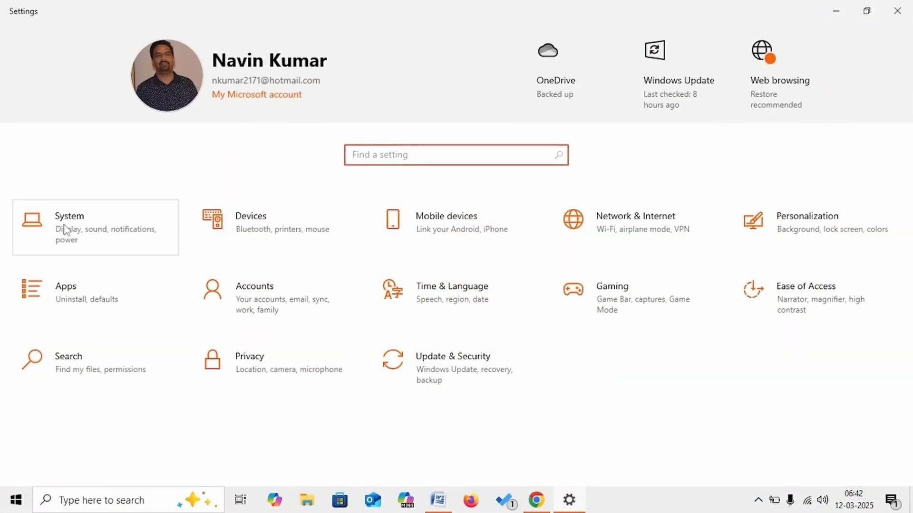
pyautogui.click(67, 232)
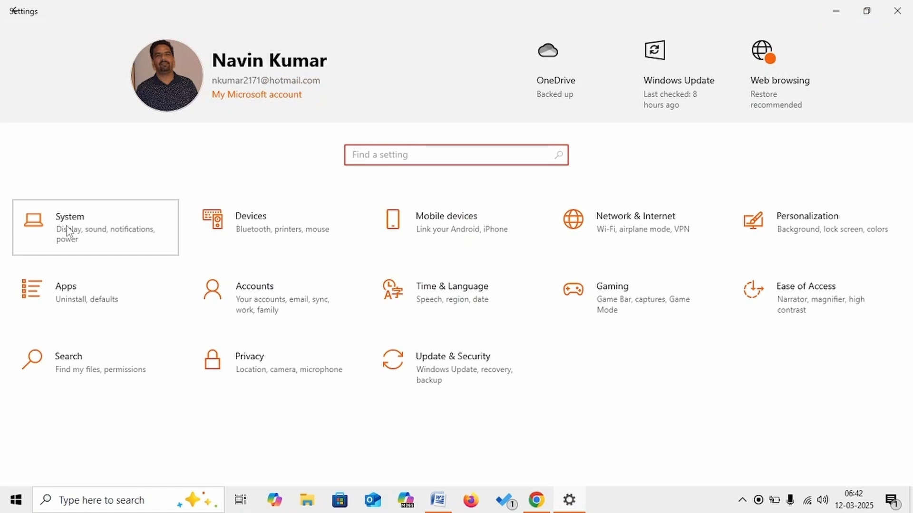
pyautogui.scroll(-1, 62, 354)
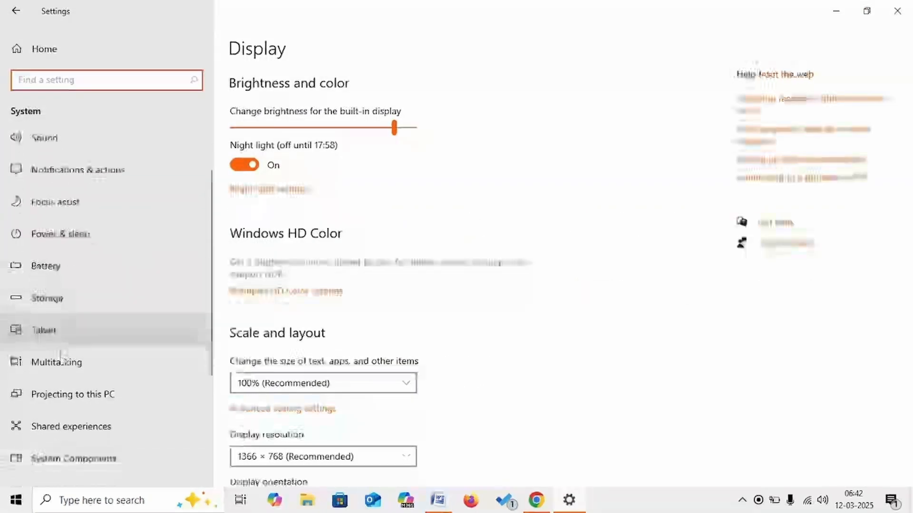
pyautogui.scroll(-4, 62, 354)
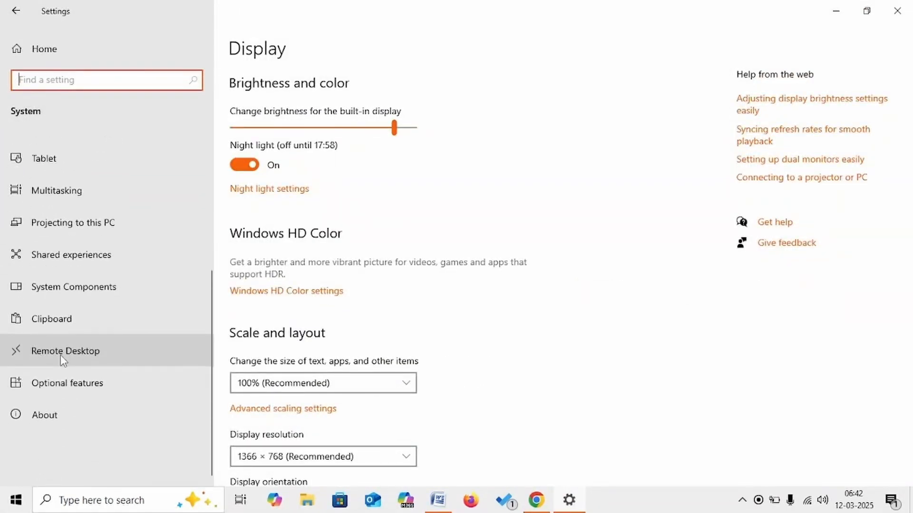
pyautogui.click(50, 428)
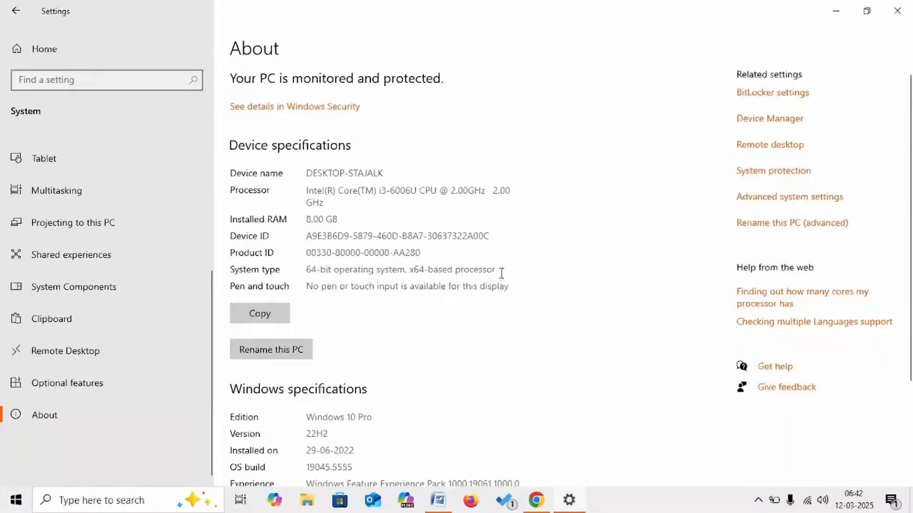
pyautogui.moveTo(501, 273); pyautogui.dragTo(293, 263)
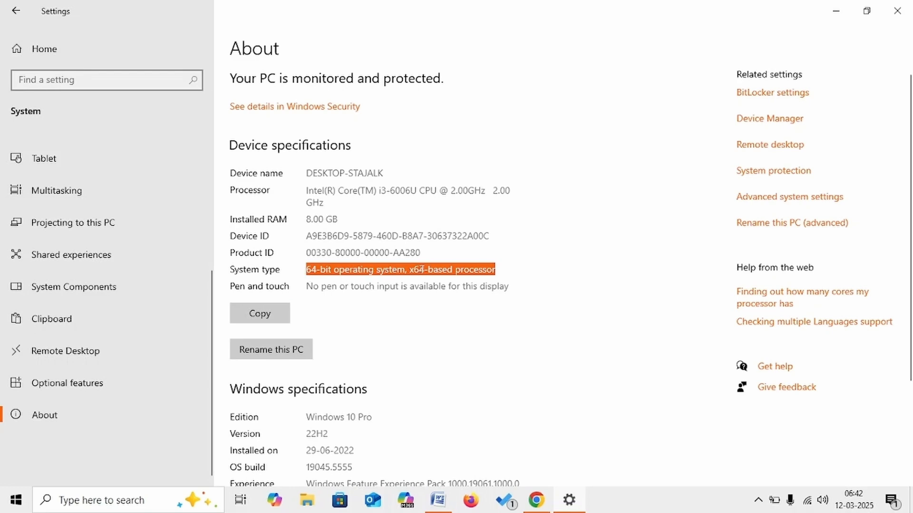
pyautogui.click(507, 266)
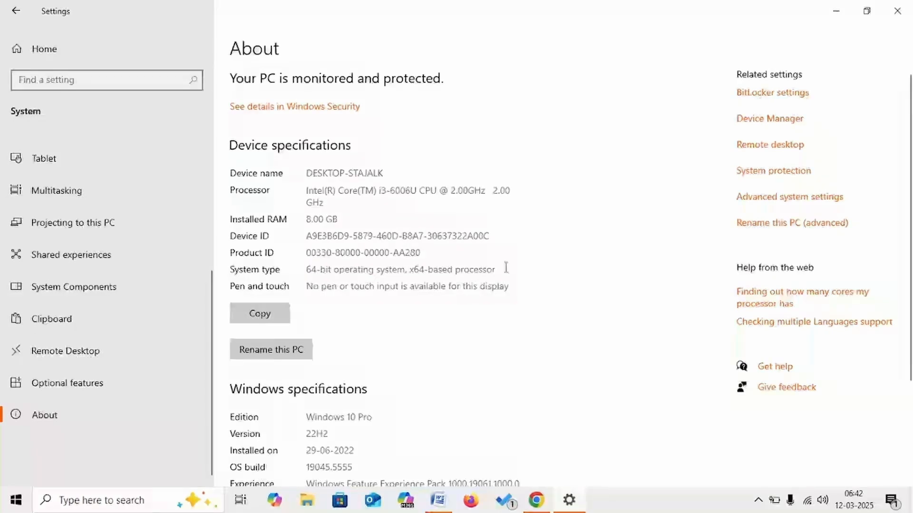
pyautogui.click(898, 11)
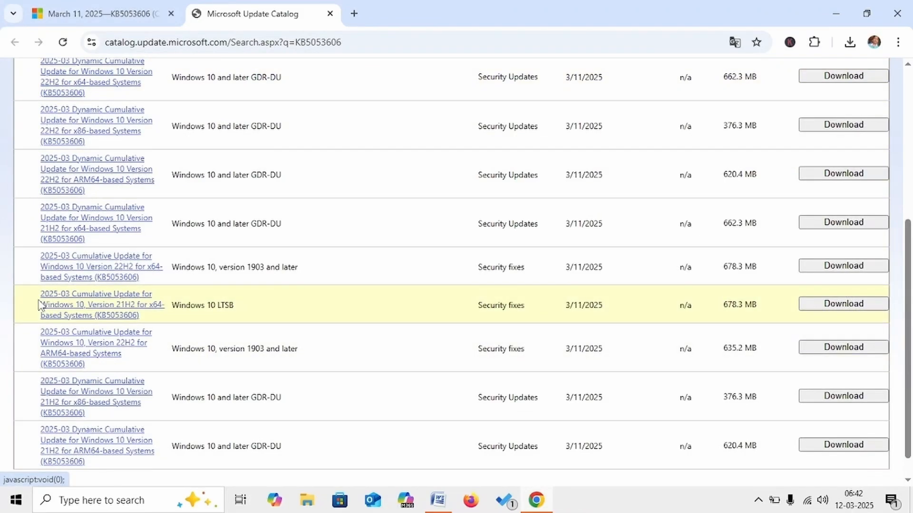
# - Download the .msu file of the 2025-03 Cumulative Update for Windows 10 Version 22H2 for x64-based Systems (KB5053606)
pyautogui.scroll(-1, 119, 267)
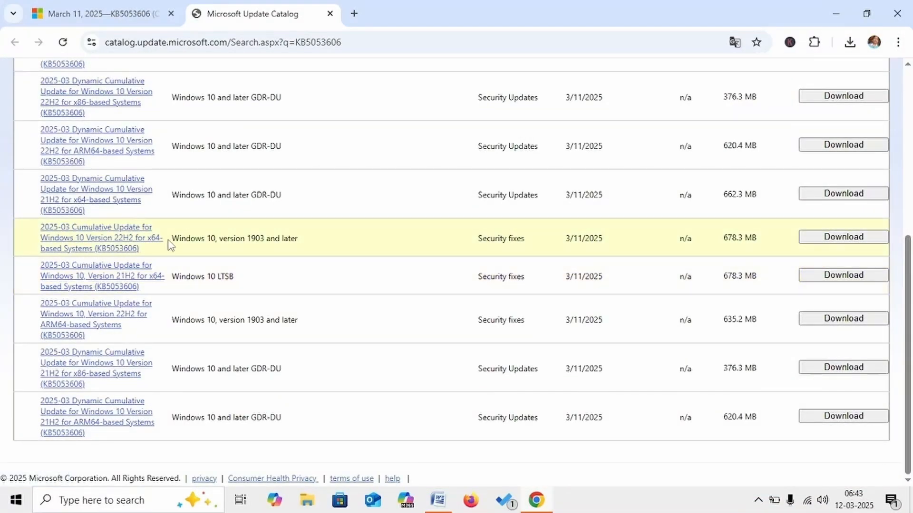
pyautogui.click(836, 243)
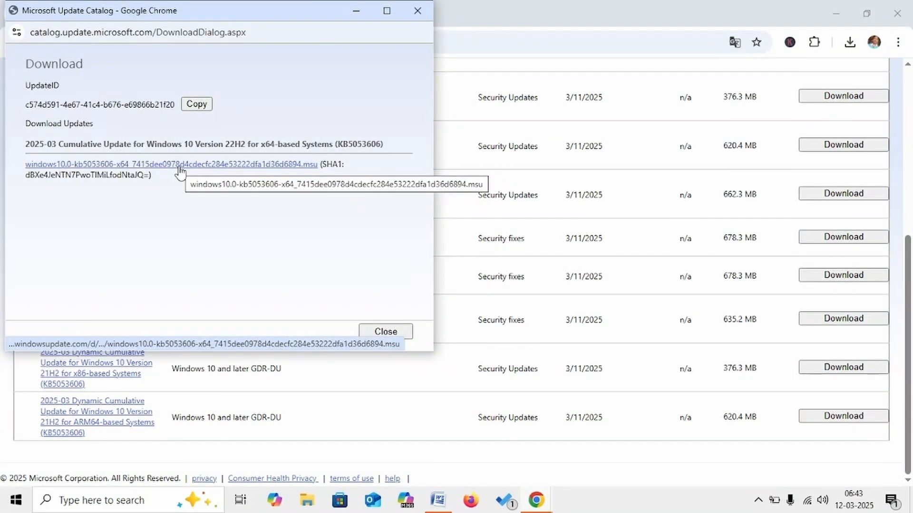
pyautogui.click(179, 165)
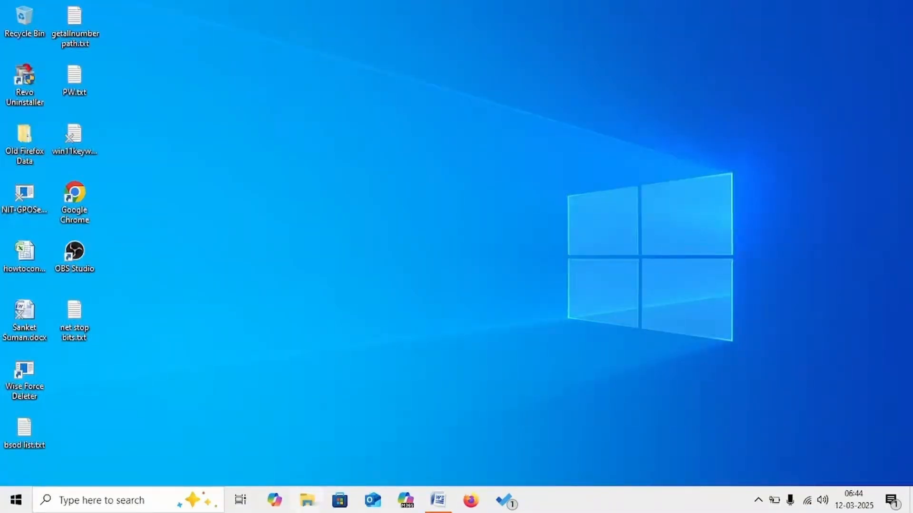
# - Open the downloaded windows10.0-kb5053606-x64 .msu installer from the Downloads folder in File Explorer
pyautogui.click(304, 507)
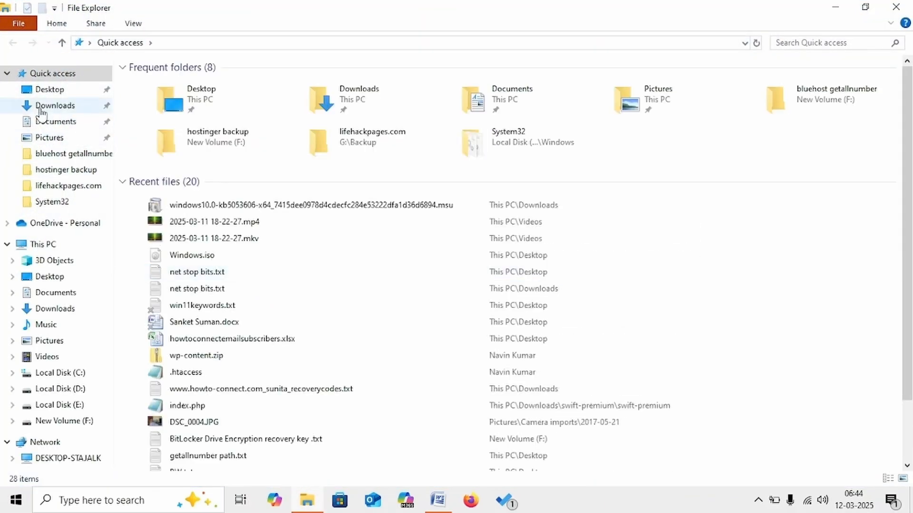
pyautogui.click(40, 108)
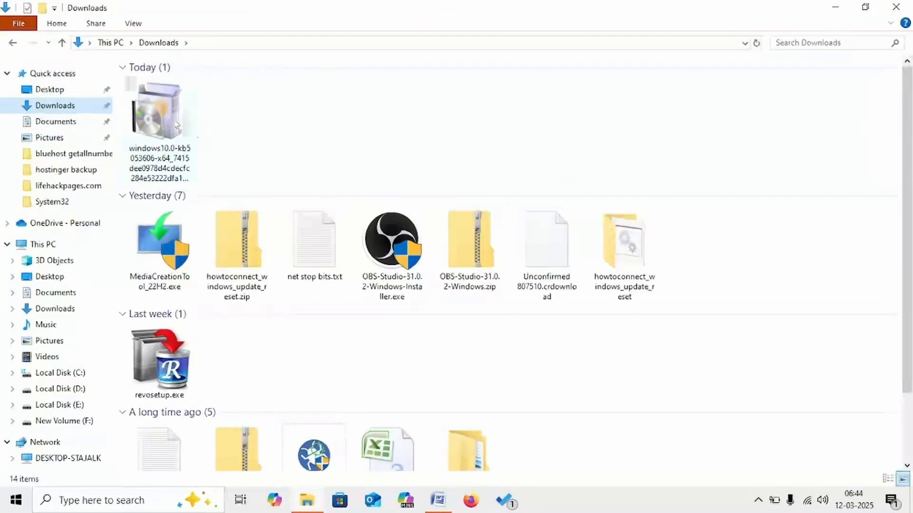
pyautogui.click(164, 125)
pyautogui.rightClick(166, 125)
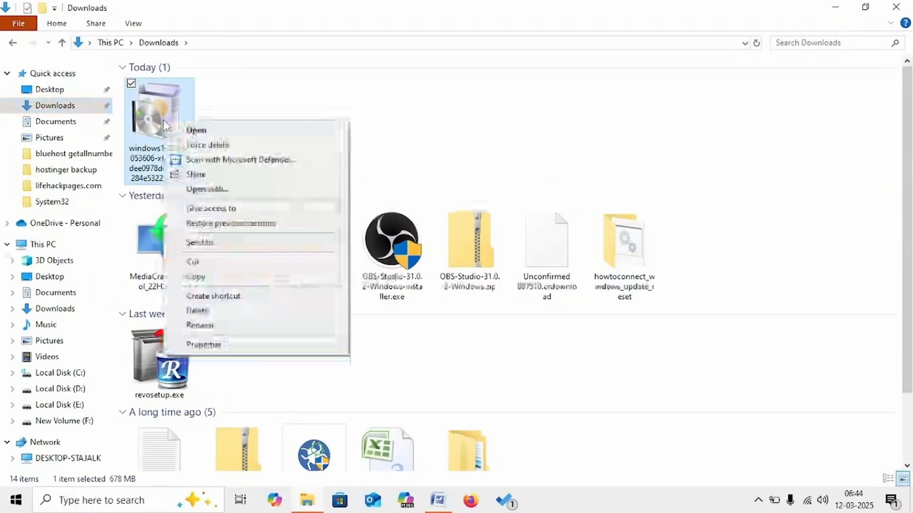
pyautogui.click(196, 131)
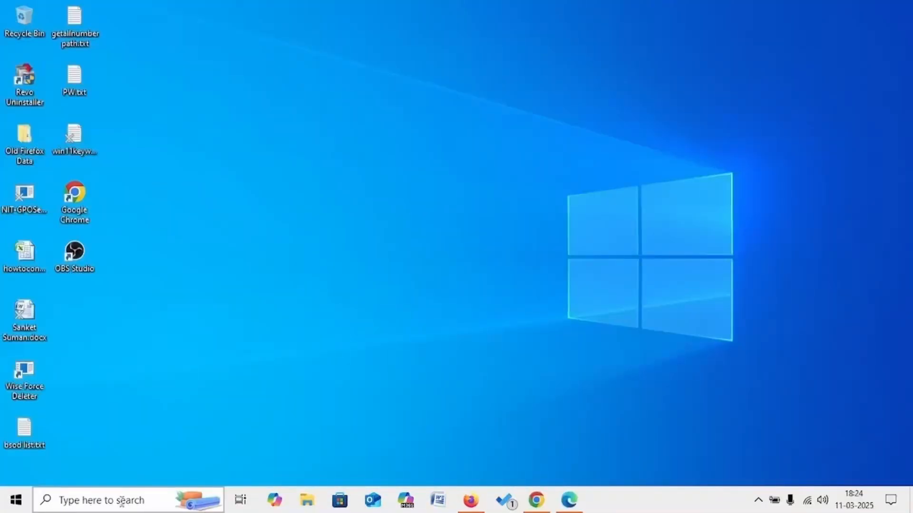
# - Search Windows for "services" and open the Services console
pyautogui.click(122, 502)
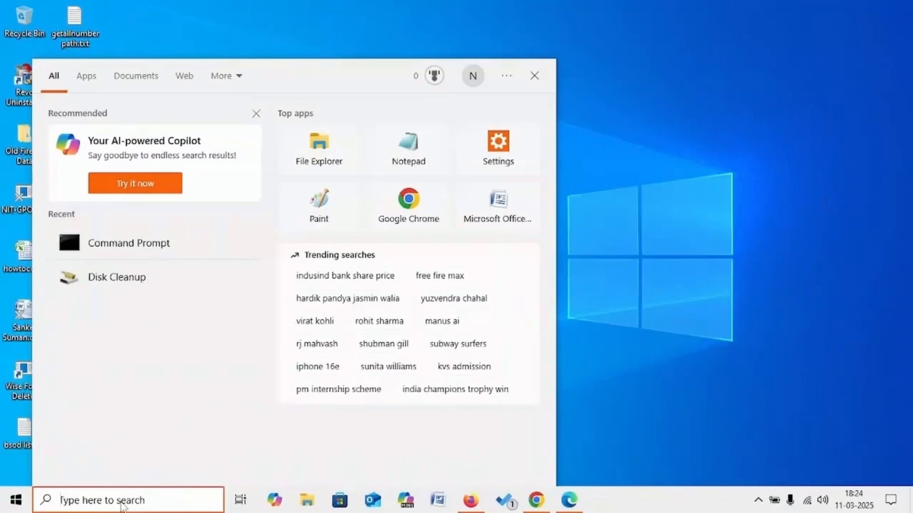
pyautogui.write('servi')
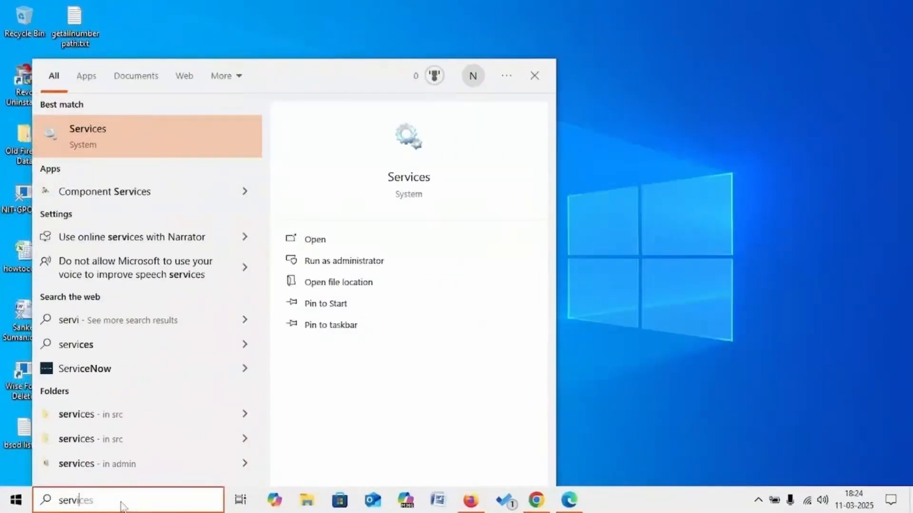
pyautogui.write('ces')
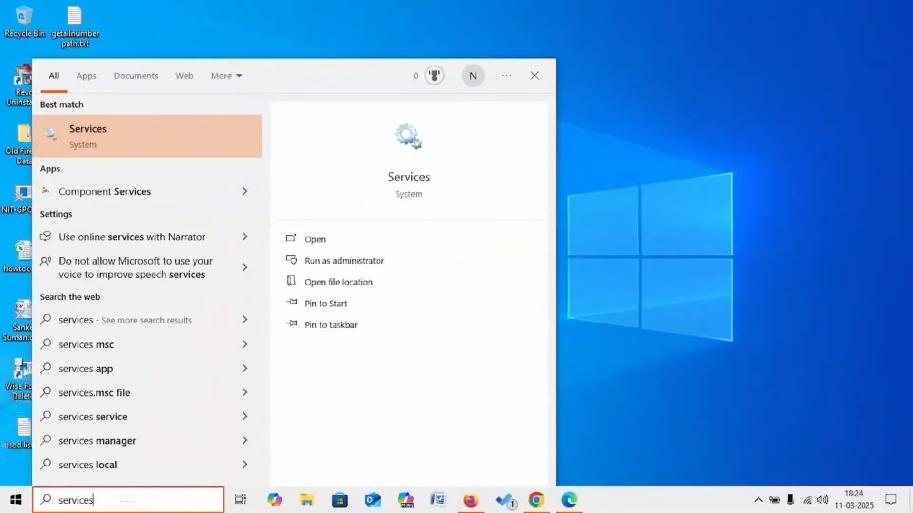
pyautogui.click(116, 127)
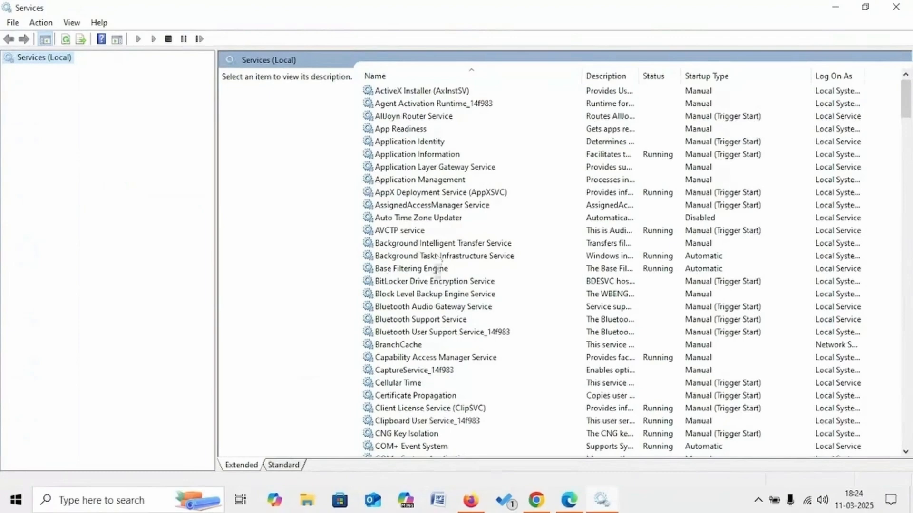
# - Set the Windows Update service's startup type to Automatic, apply the change and restart the service
pyautogui.scroll(-20, 442, 323)
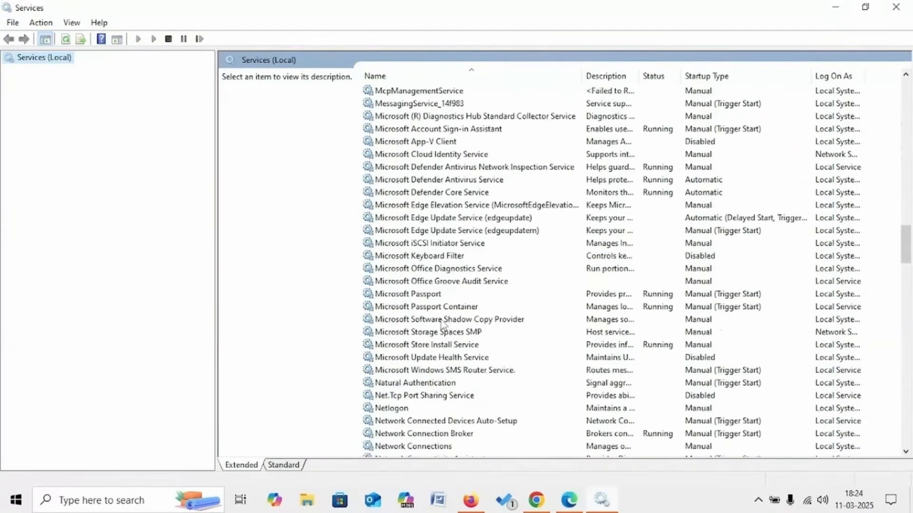
pyautogui.scroll(-20, 443, 323)
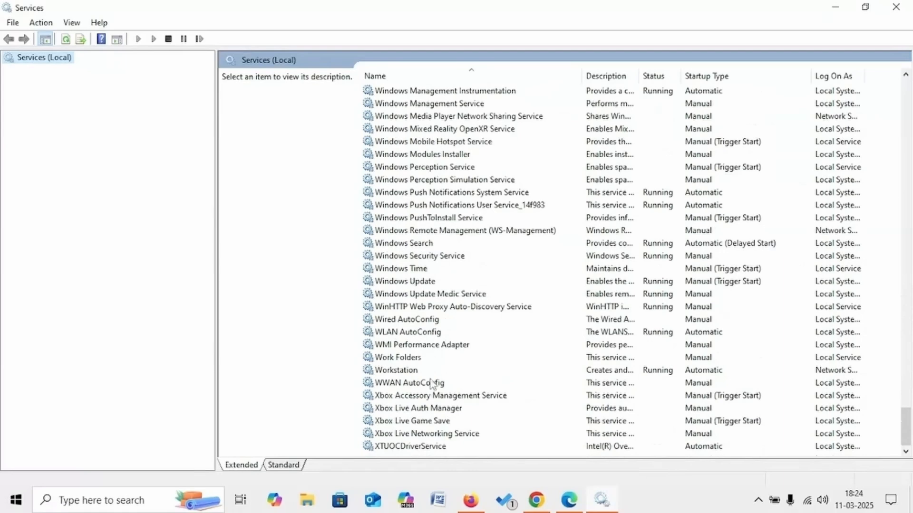
pyautogui.click(427, 282)
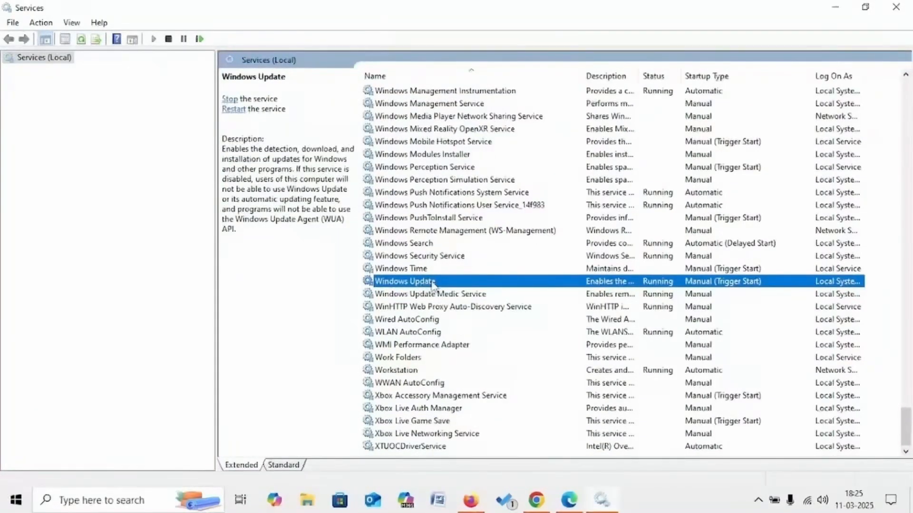
pyautogui.rightClick(432, 284)
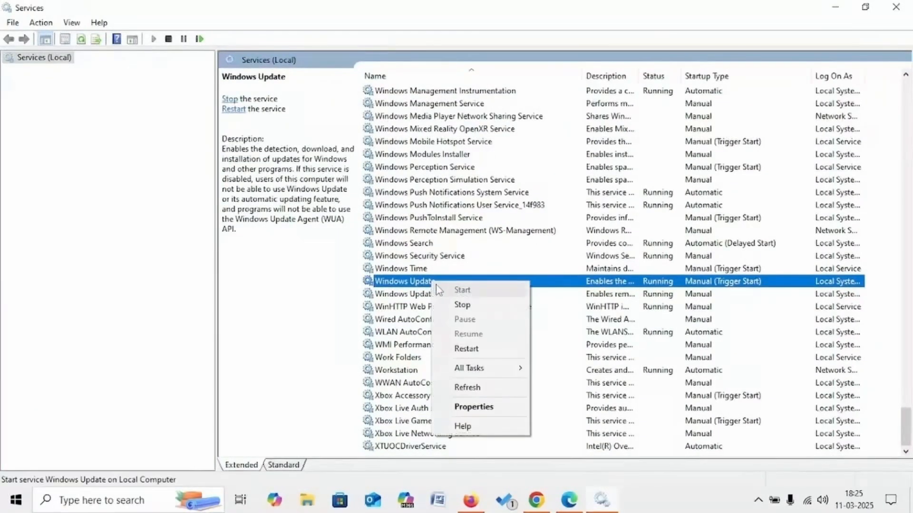
pyautogui.click(470, 408)
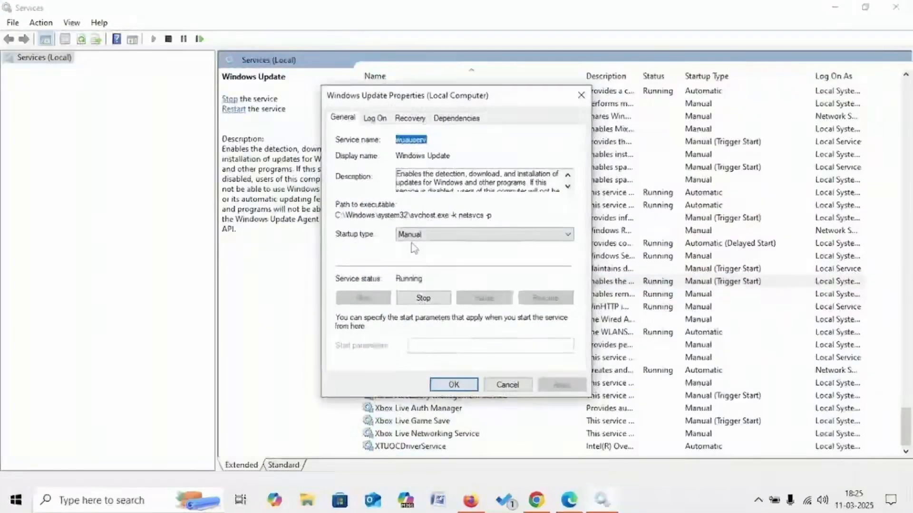
pyautogui.click(495, 238)
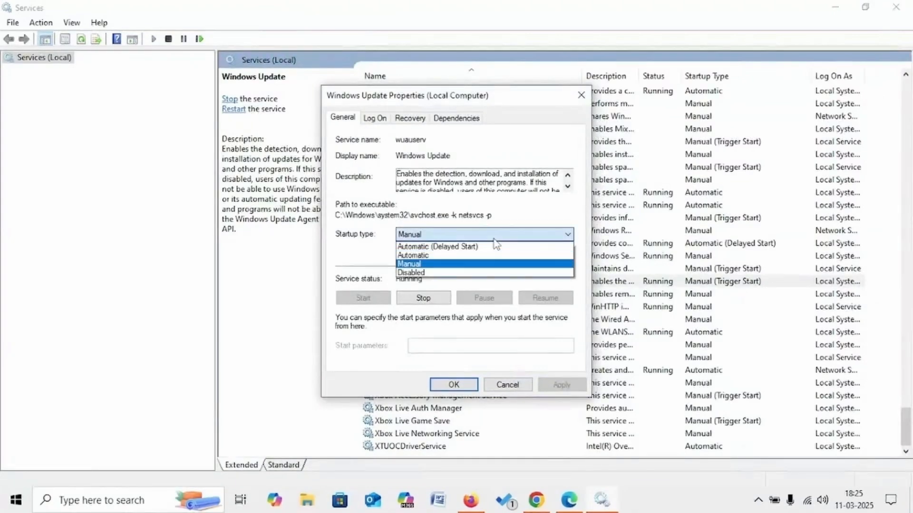
pyautogui.click(454, 255)
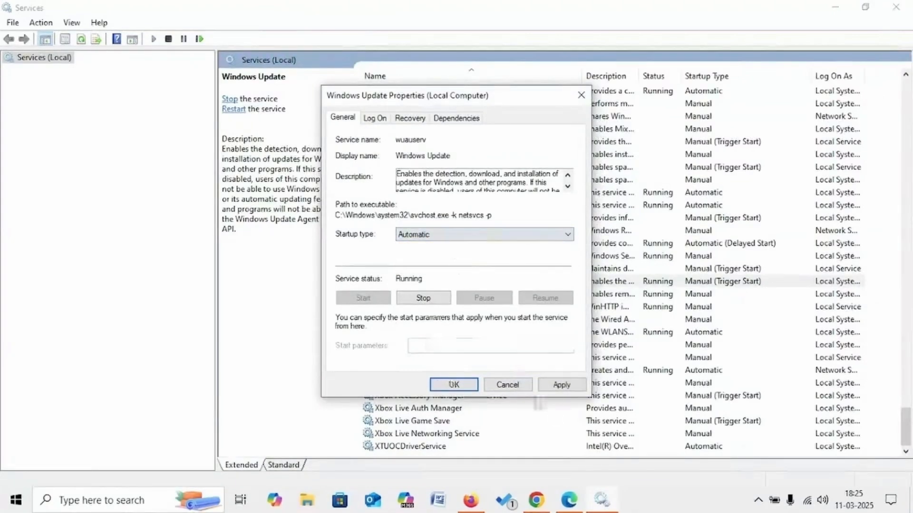
pyautogui.click(561, 385)
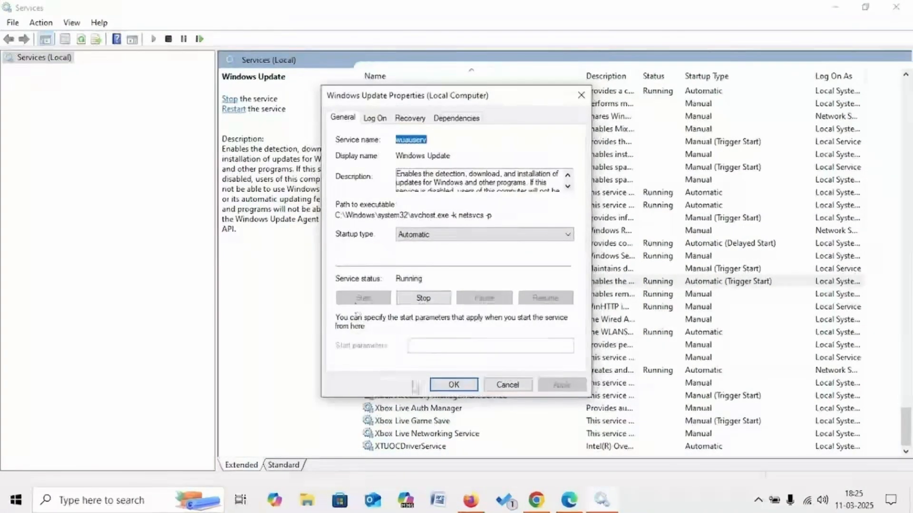
pyautogui.click(440, 388)
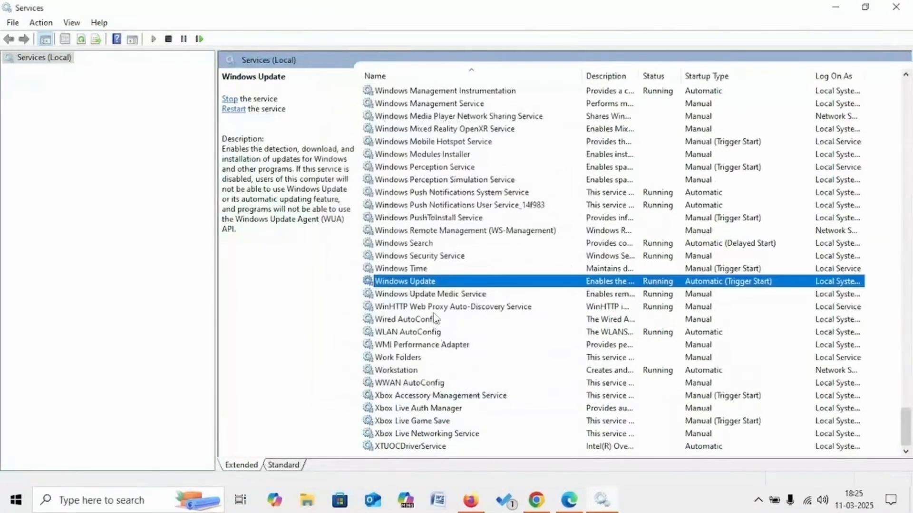
pyautogui.rightClick(419, 284)
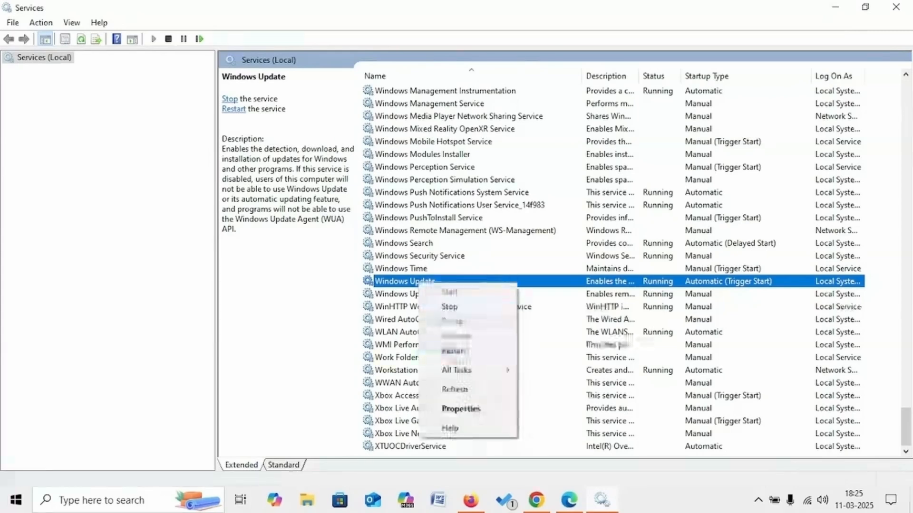
pyautogui.click(454, 352)
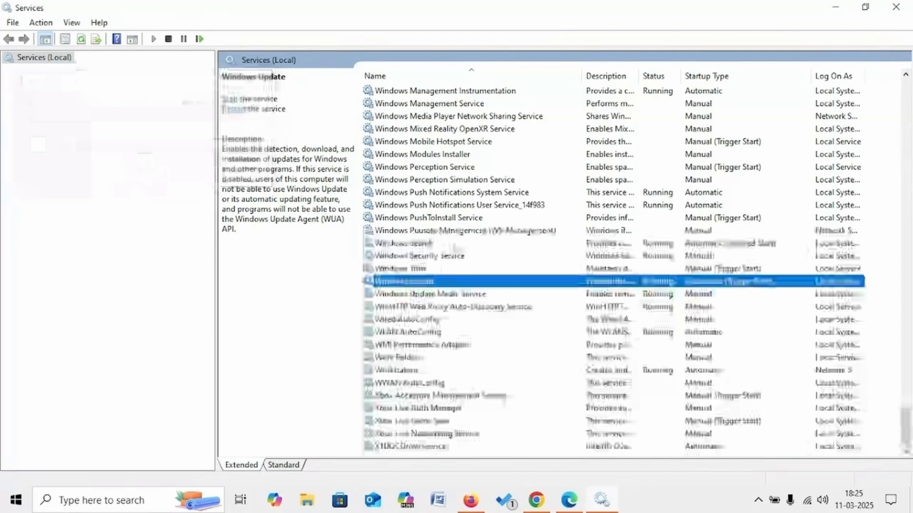
# - Find the Background Intelligent Transfer Service in the services list and open its properties
pyautogui.scroll(15, 454, 246)
pyautogui.click(454, 245)
pyautogui.scroll(20, 451, 233)
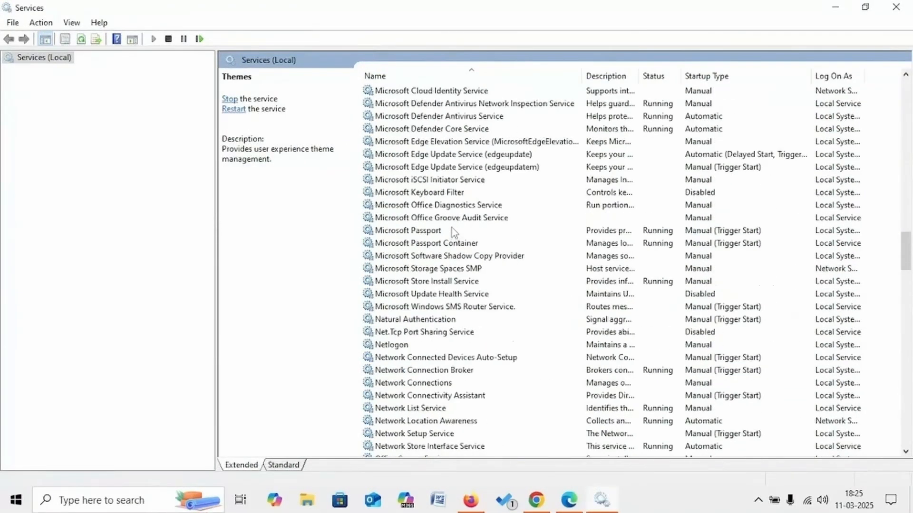
pyautogui.scroll(20, 449, 216)
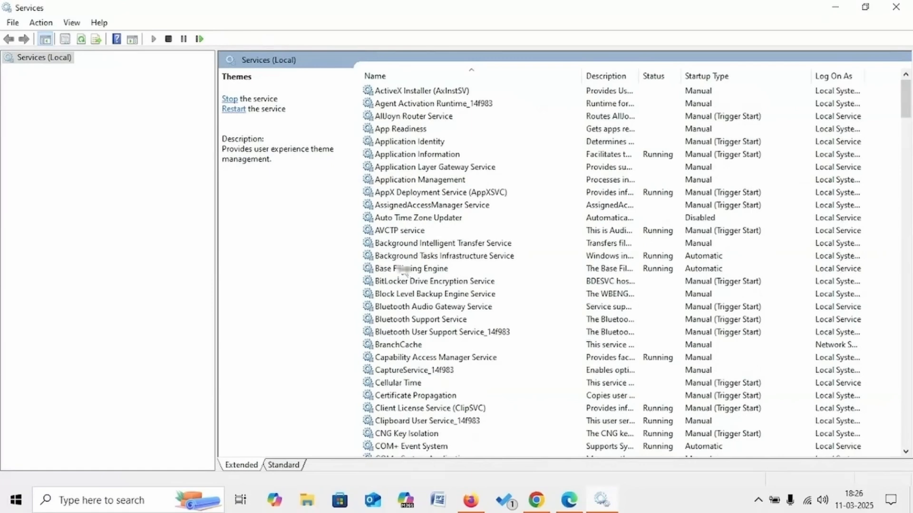
pyautogui.click(398, 247)
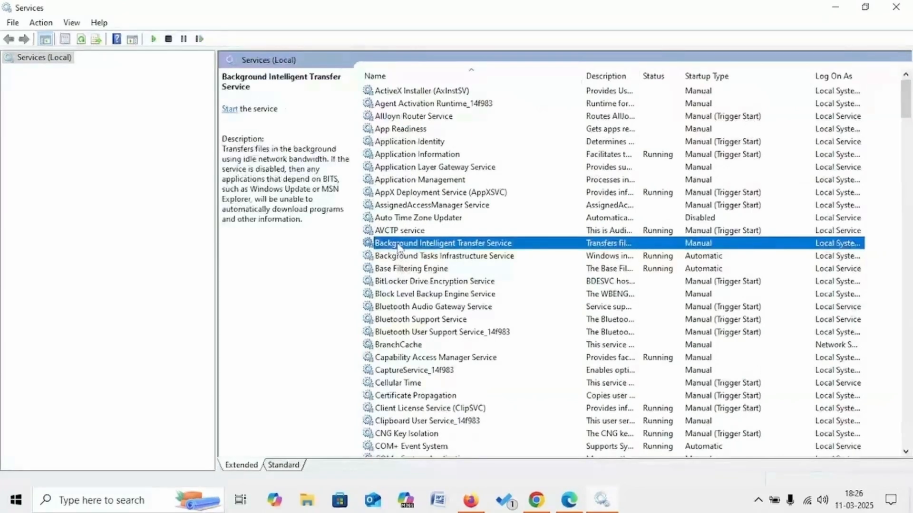
pyautogui.rightClick(456, 245)
pyautogui.click(498, 369)
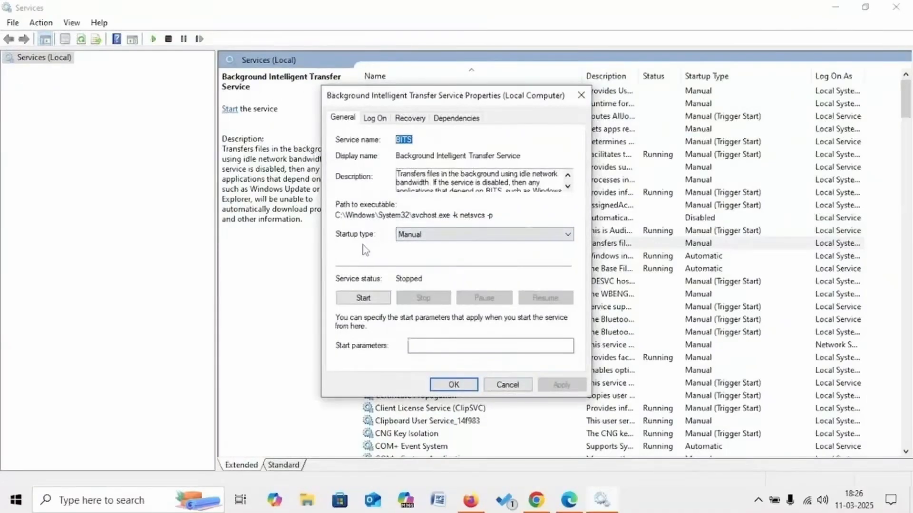
# - Set the Background Intelligent Transfer Service's startup type to Automatic, start it, apply the changes and restart the service
pyautogui.click(429, 235)
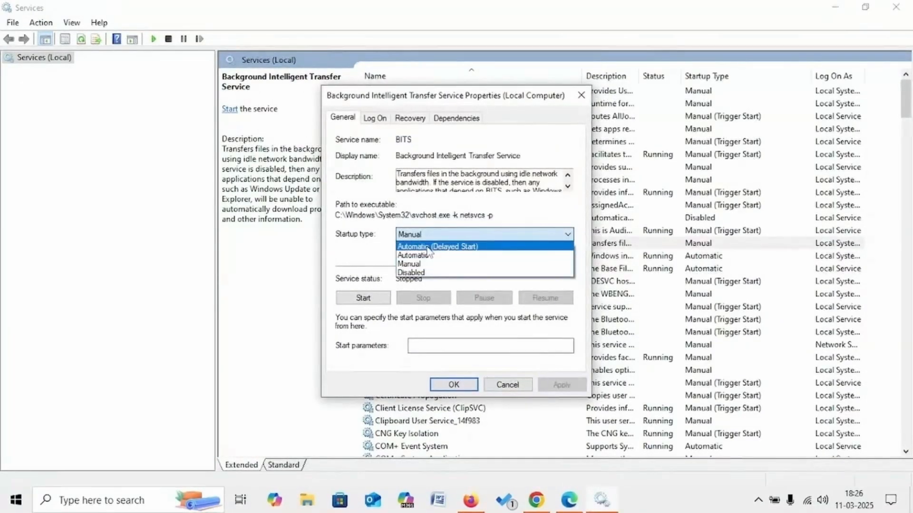
pyautogui.click(419, 255)
pyautogui.click(372, 300)
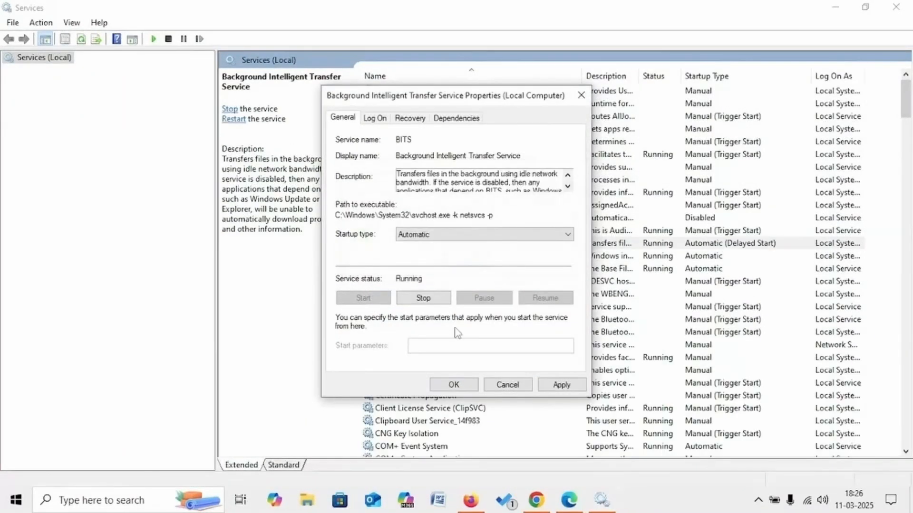
pyautogui.click(561, 384)
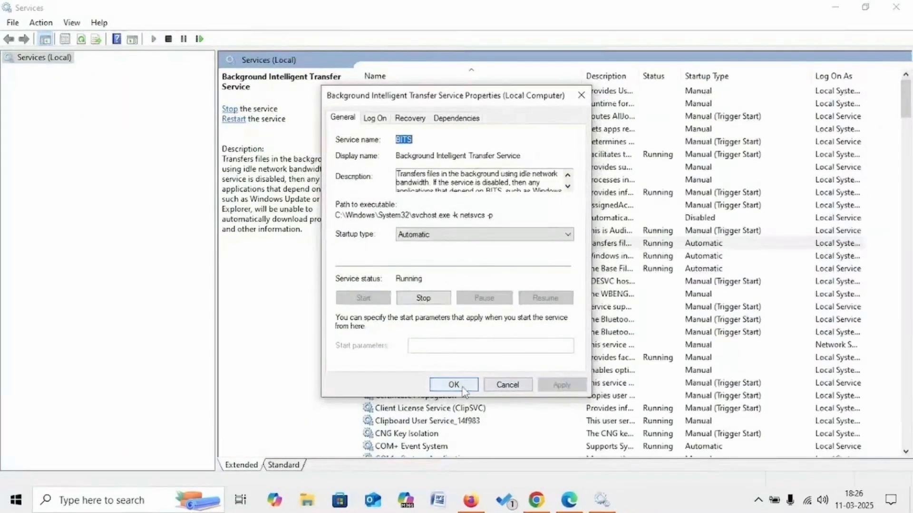
pyautogui.click(460, 385)
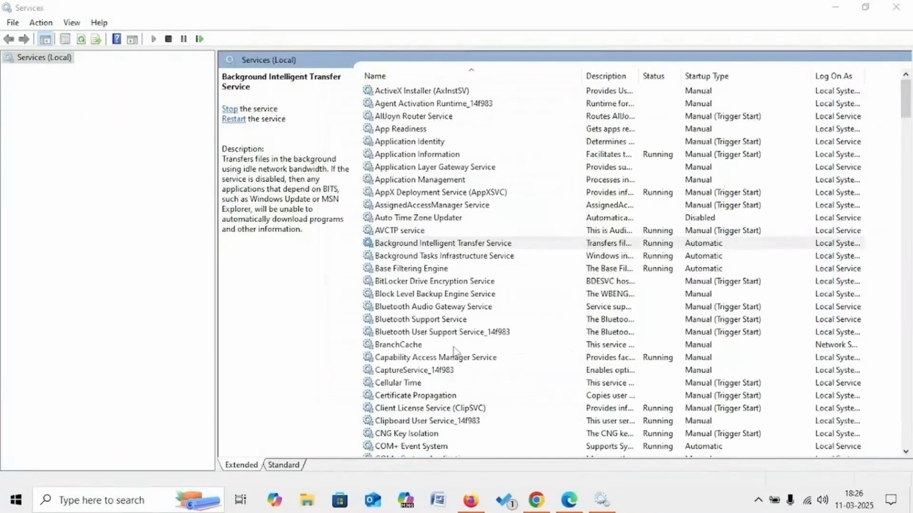
pyautogui.rightClick(407, 247)
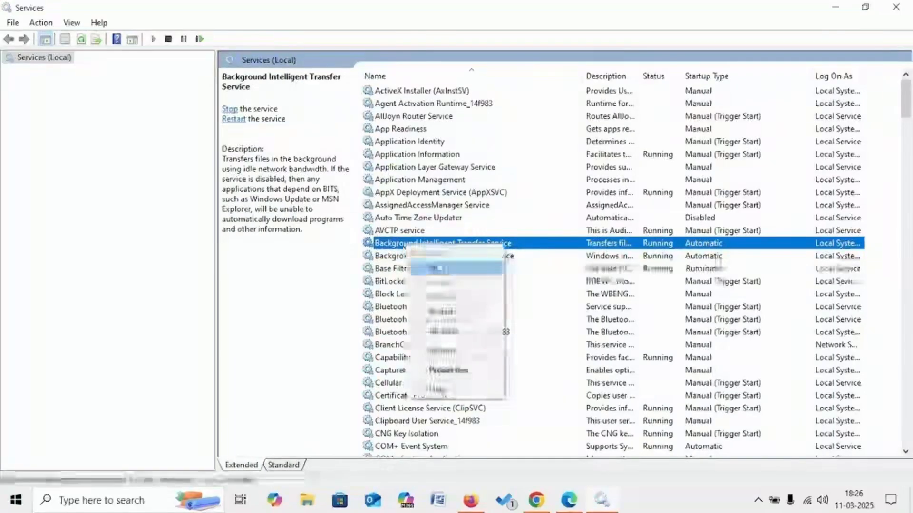
pyautogui.click(441, 313)
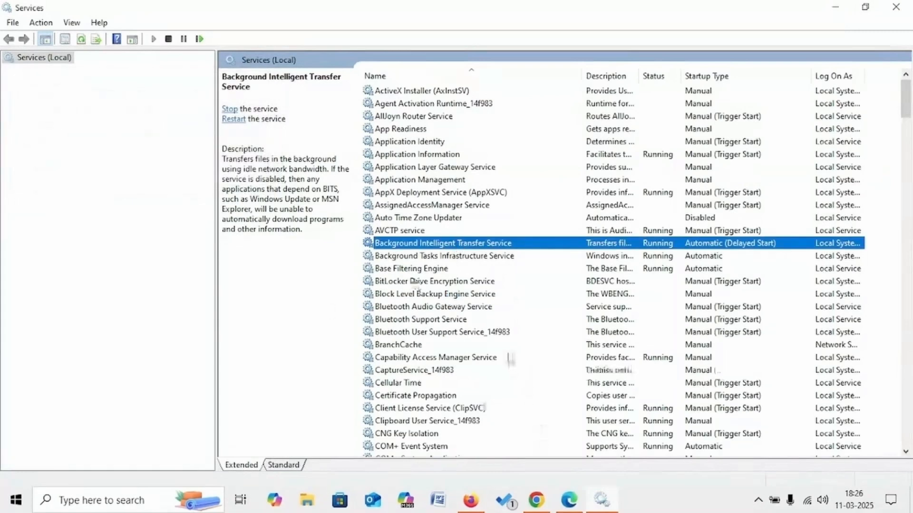
# - Open the properties of Cryptographic Services, make sure its startup type is Automatic, and accept the settings
pyautogui.scroll(-2, 507, 358)
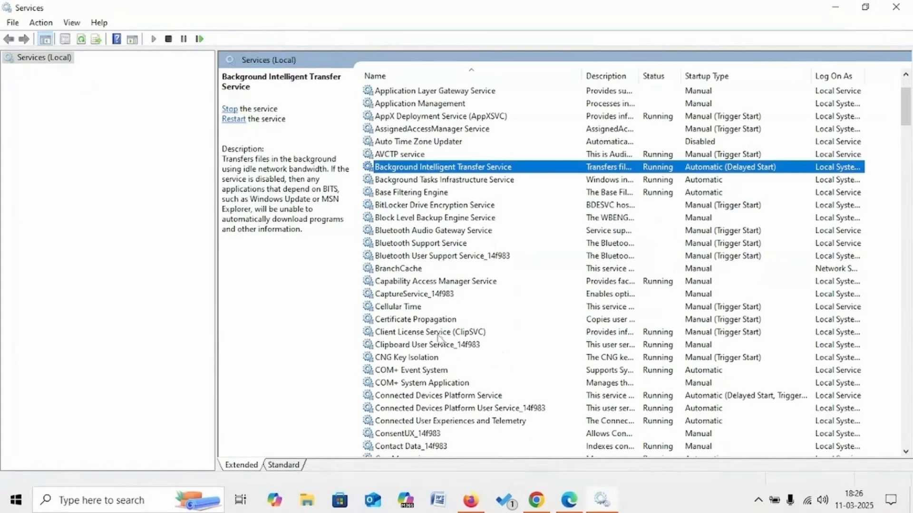
pyautogui.scroll(-3, 437, 338)
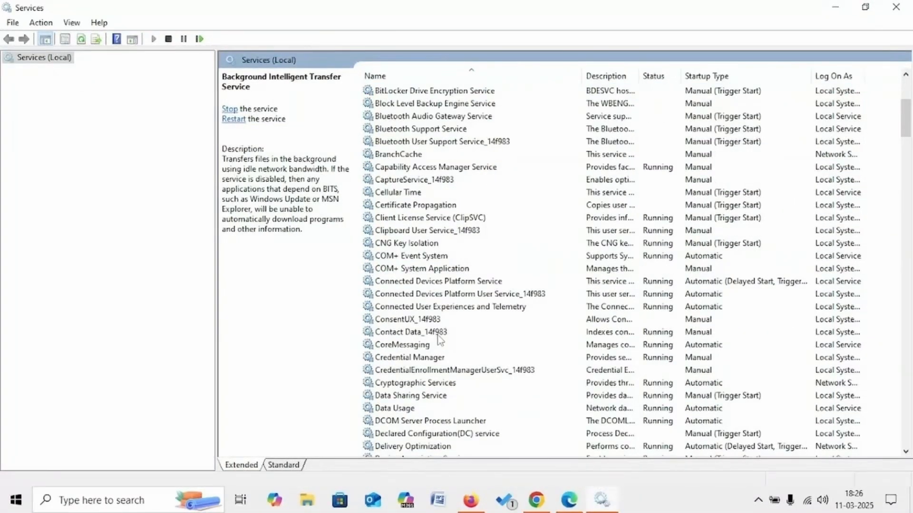
pyautogui.scroll(-1, 438, 338)
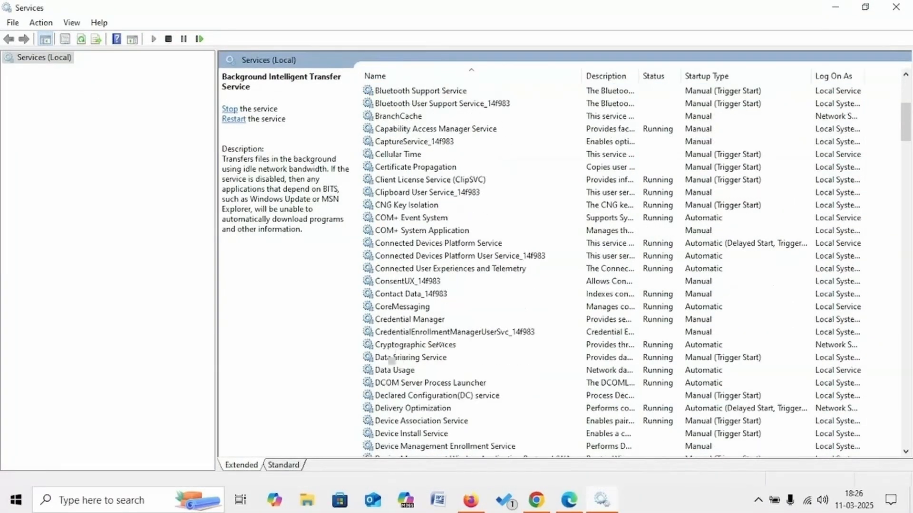
pyautogui.click(390, 346)
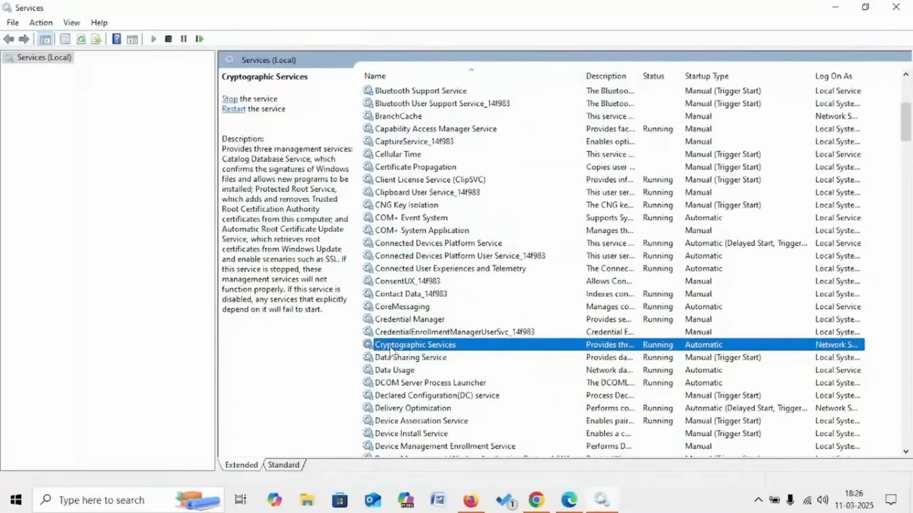
pyautogui.rightClick(391, 350)
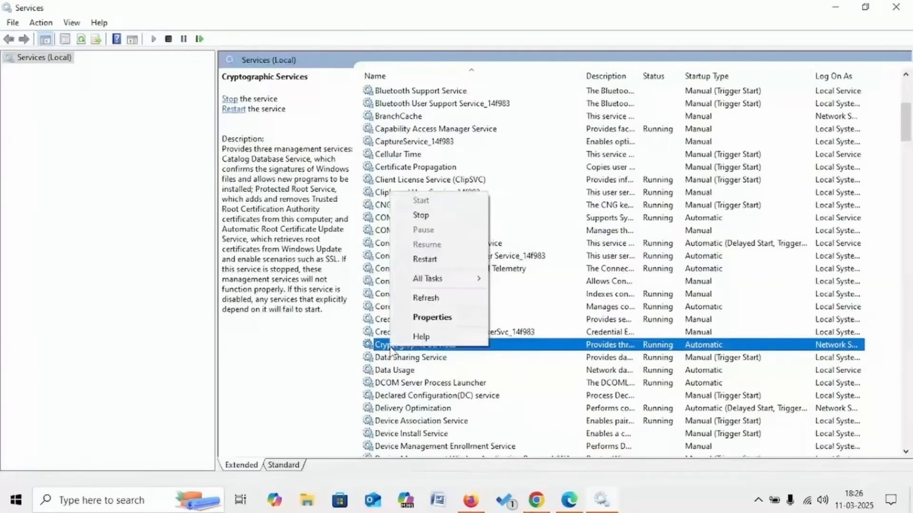
pyautogui.click(429, 319)
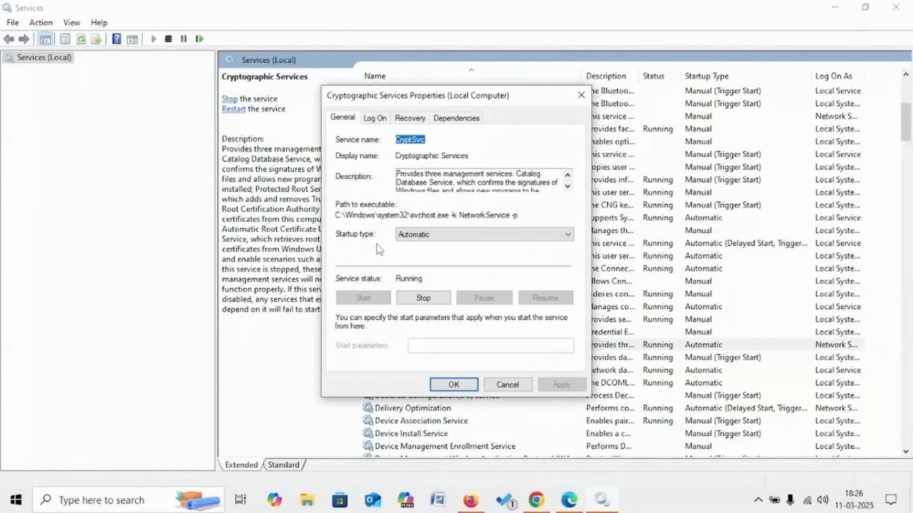
pyautogui.click(442, 239)
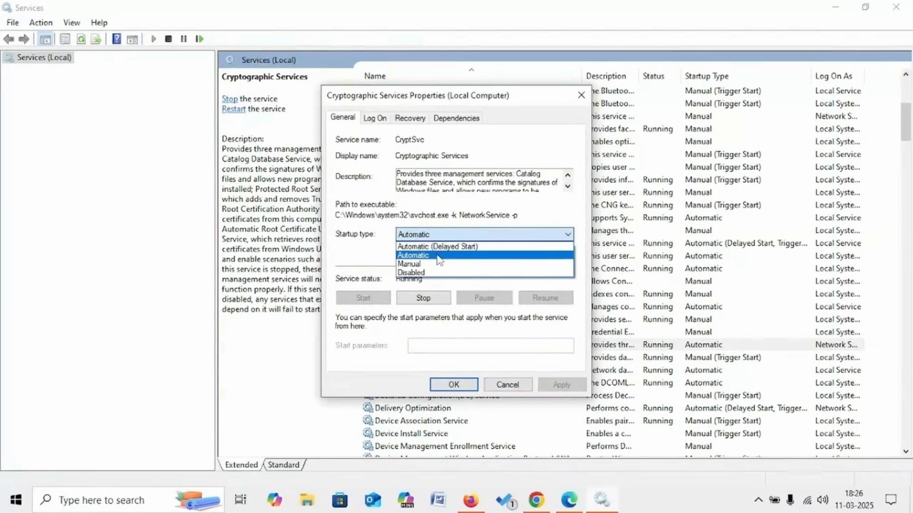
pyautogui.click(351, 259)
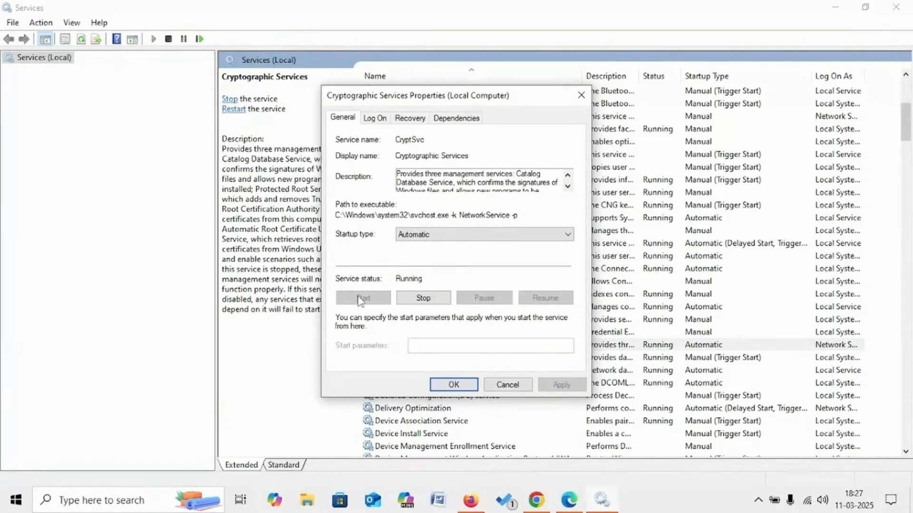
pyautogui.click(465, 388)
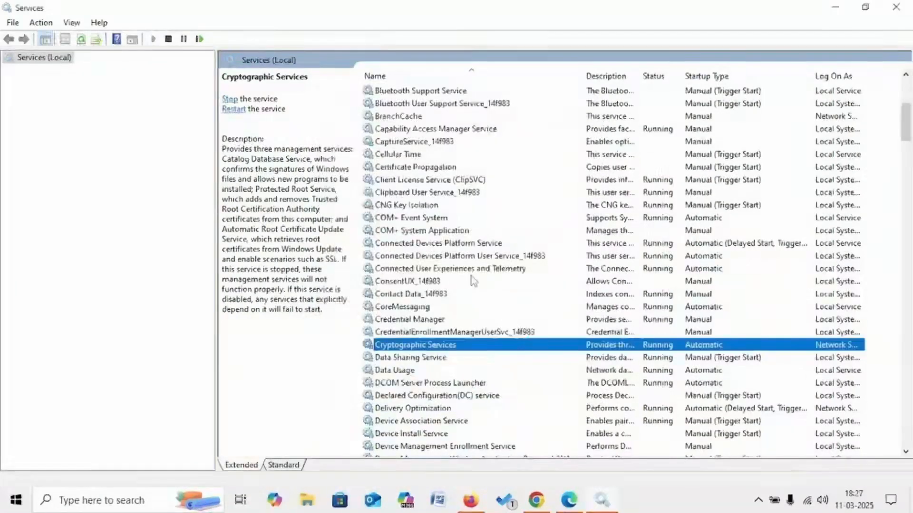
# - Restart Cryptographic Services and close the Services console
pyautogui.rightClick(386, 348)
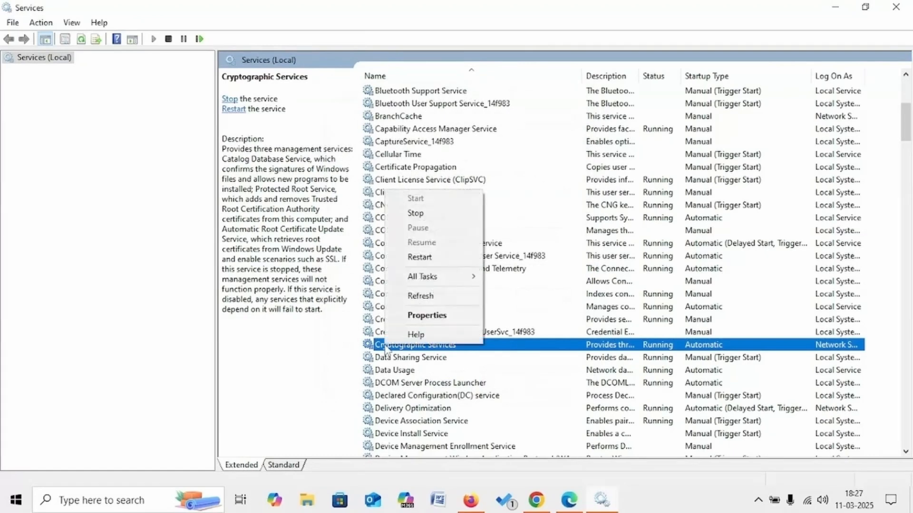
pyautogui.click(419, 257)
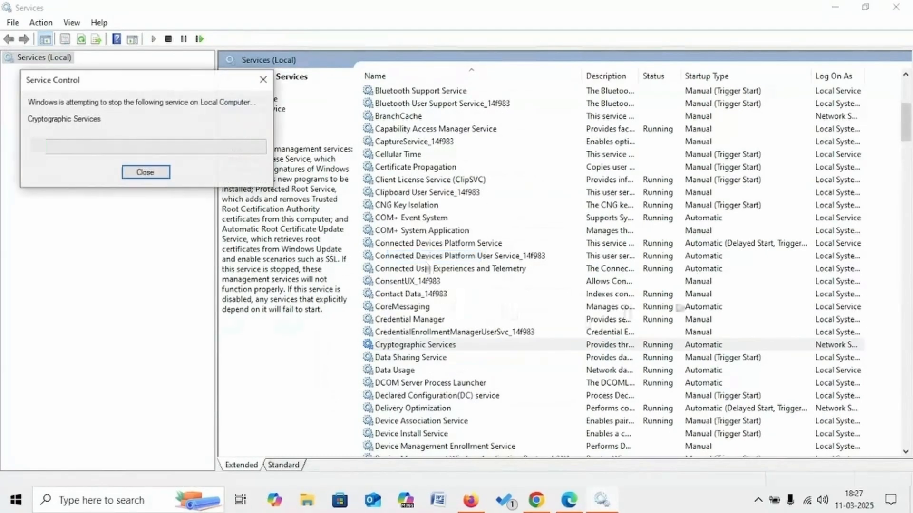
pyautogui.click(898, 8)
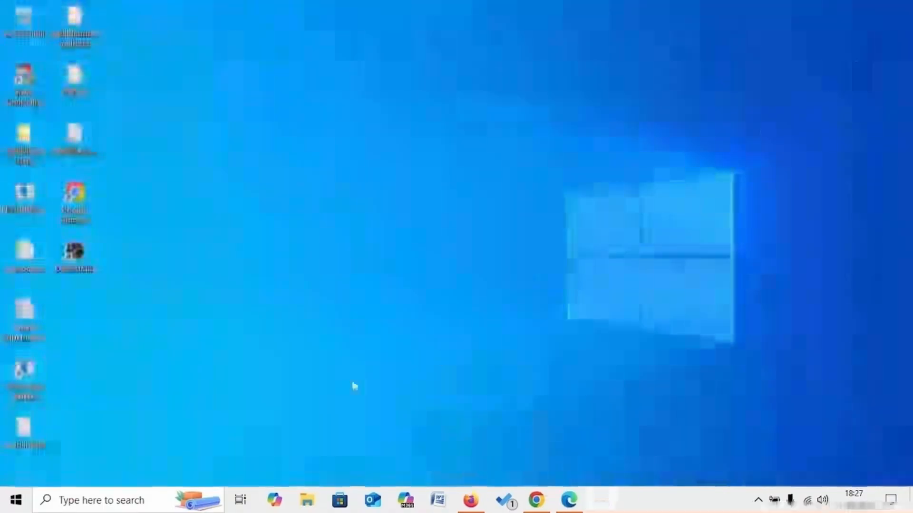
# - Open Update & Security in Windows Settings and check for updates
pyautogui.click(16, 499)
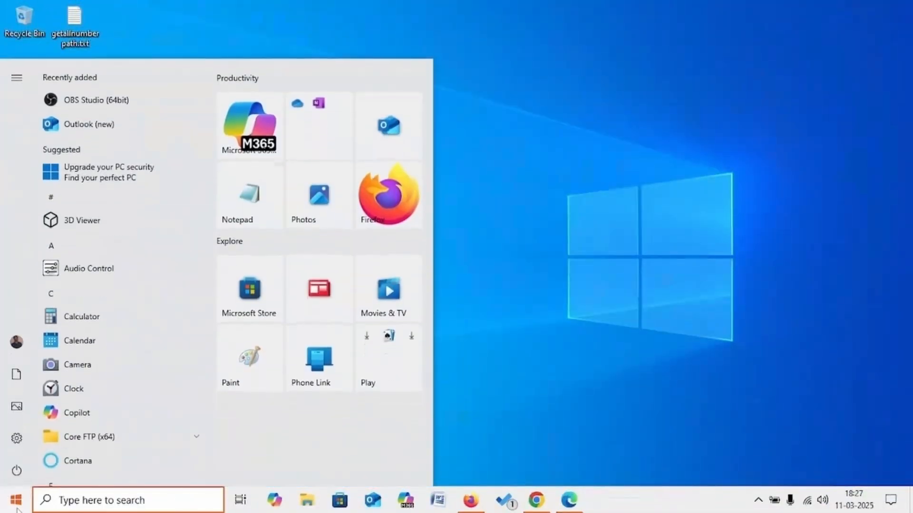
pyautogui.moveTo(15, 438)
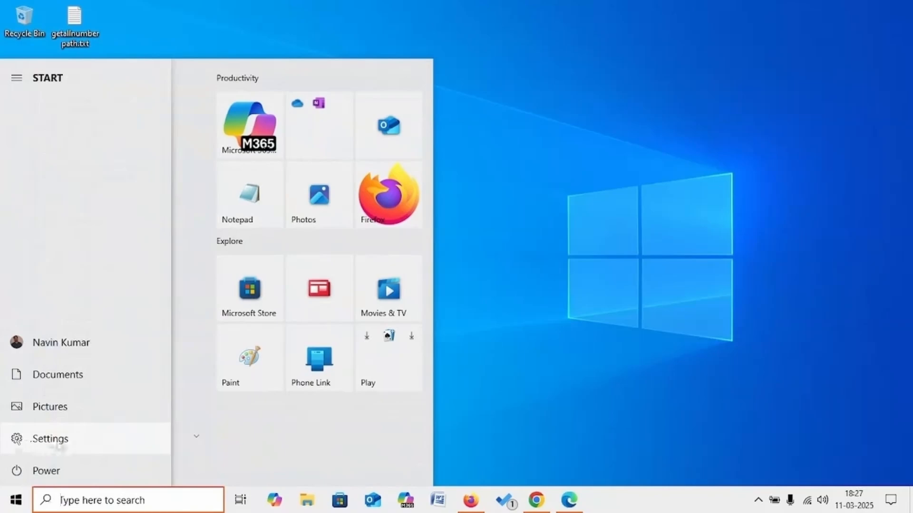
pyautogui.click(50, 438)
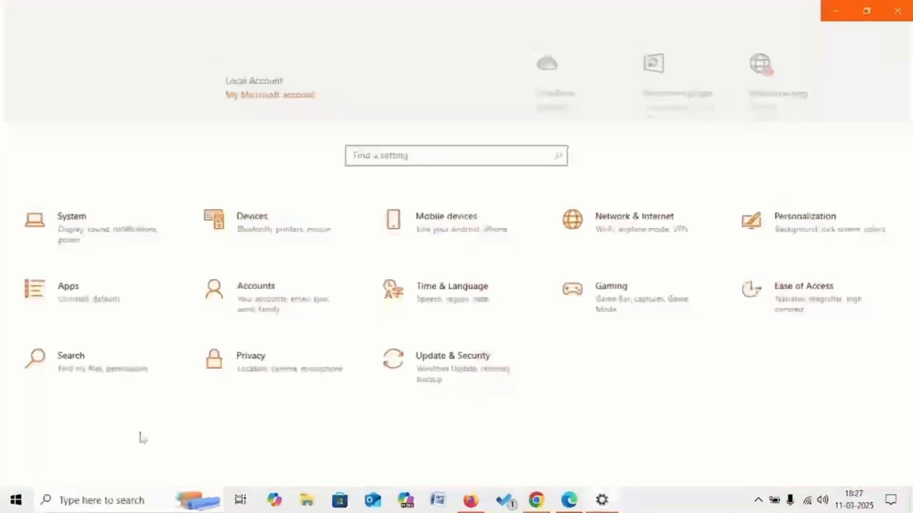
pyautogui.click(442, 379)
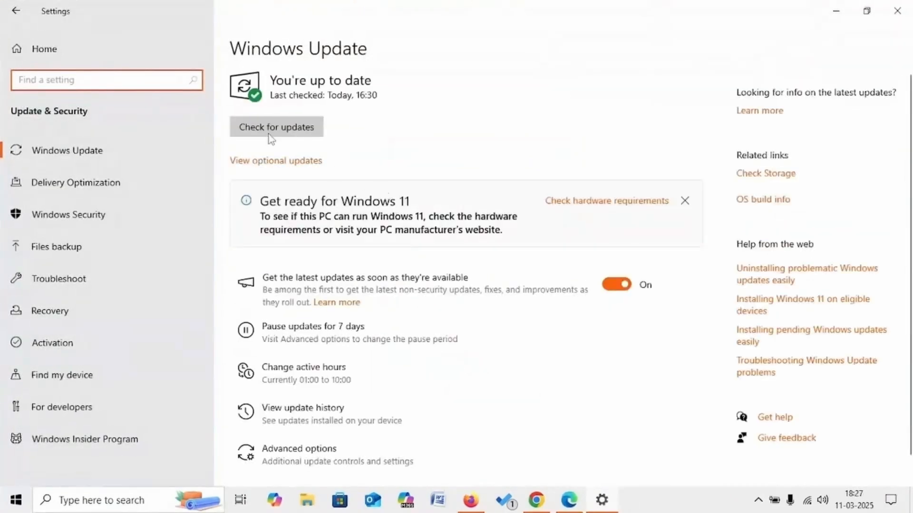
pyautogui.click(269, 126)
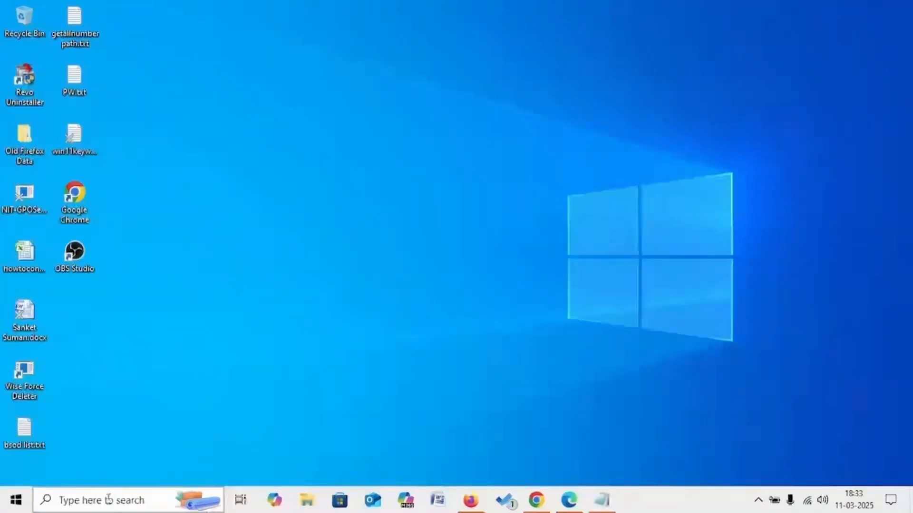
# - Search Windows for "cmd", run Command Prompt as administrator and narrow its window
pyautogui.click(109, 503)
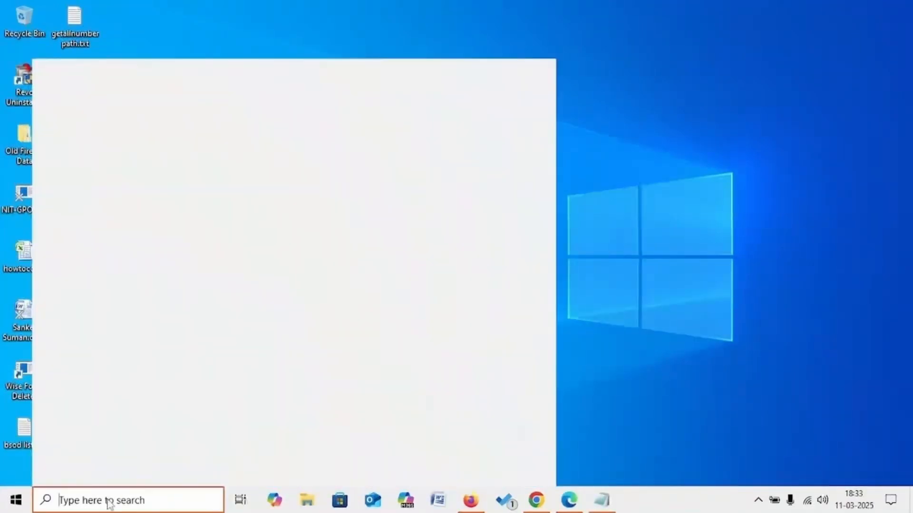
pyautogui.write('cmd')
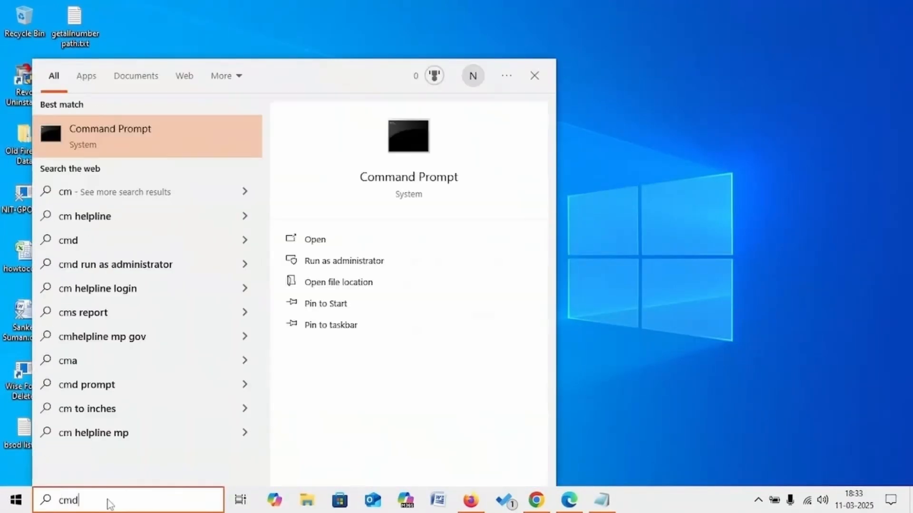
pyautogui.rightClick(144, 142)
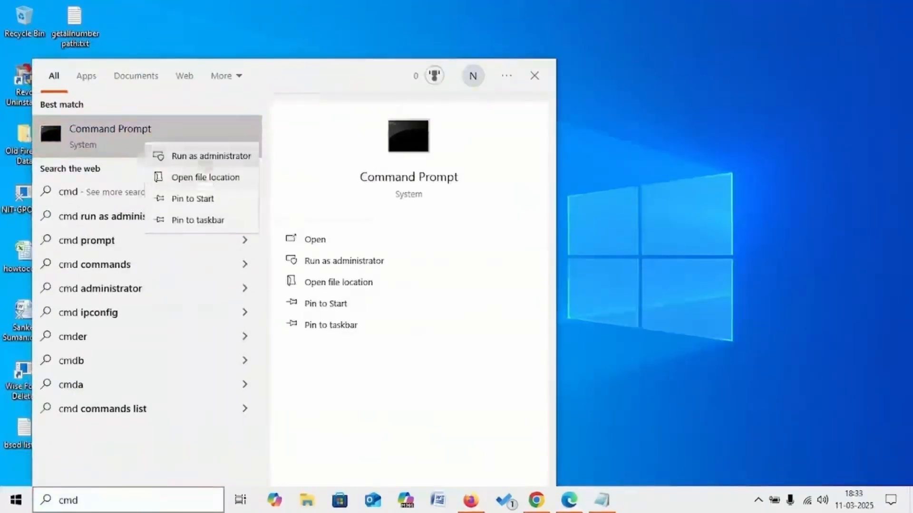
pyautogui.click(205, 157)
pyautogui.moveTo(693, 160); pyautogui.dragTo(469, 165)
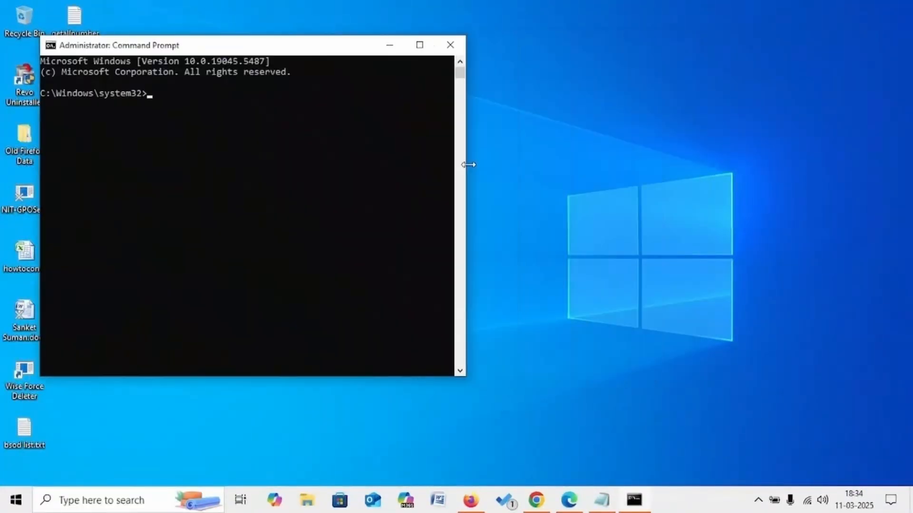
# - Bring up net stop bits.txt in Notepad beside the Command Prompt and highlight its block of net stop, ren and net start commands
pyautogui.click(613, 506)
pyautogui.moveTo(437, 266); pyautogui.dragTo(515, 266)
pyautogui.moveTo(619, 233); pyautogui.dragTo(498, 122)
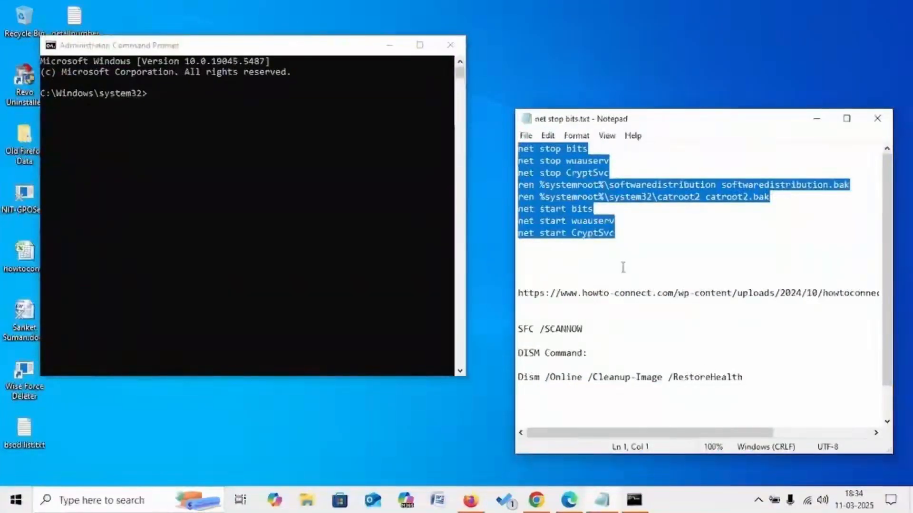
pyautogui.click(628, 239)
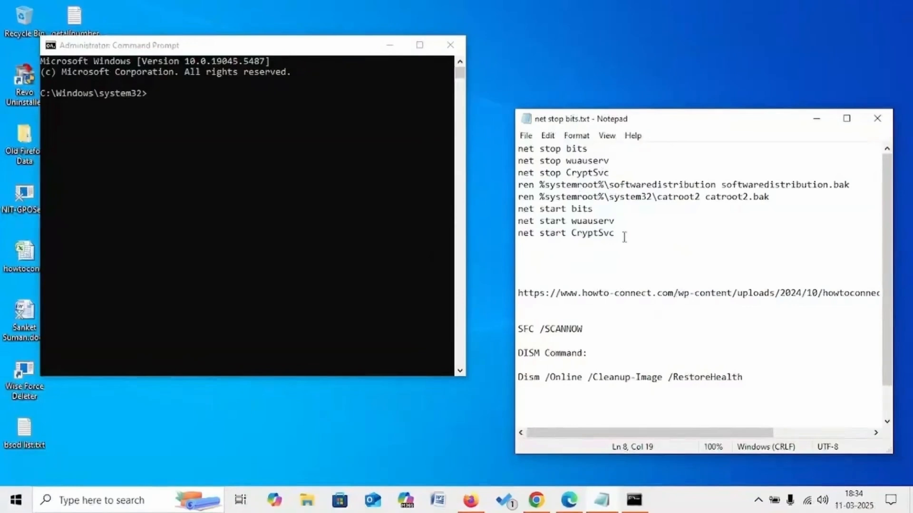
# - Copy the "net stop bits" command from the Notepad list and run it in the administrator Command Prompt
pyautogui.click(596, 149)
pyautogui.moveTo(519, 161); pyautogui.dragTo(499, 151)
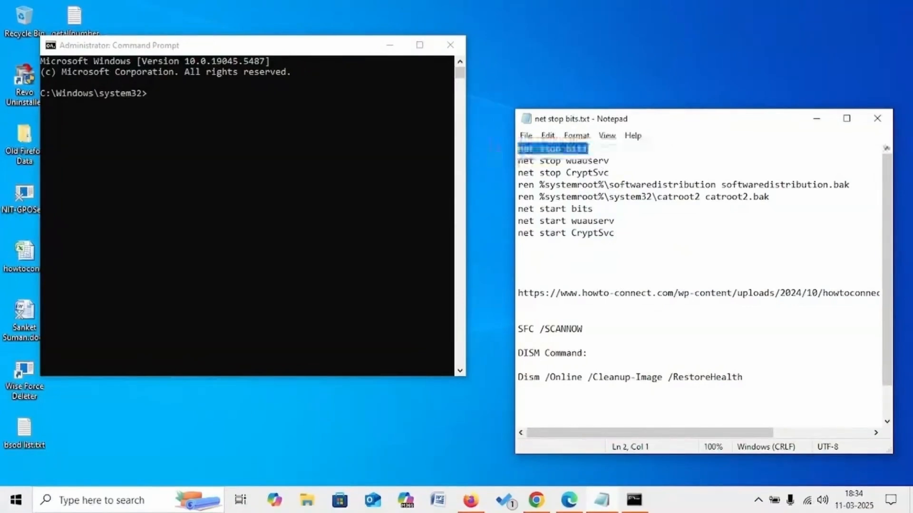
pyautogui.rightClick(527, 147)
pyautogui.click(564, 189)
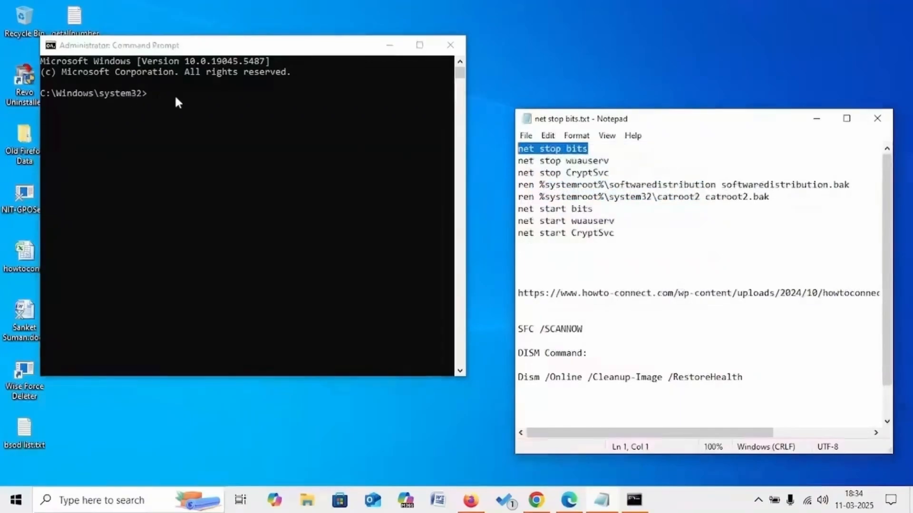
pyautogui.click(175, 98)
pyautogui.rightClick(167, 99)
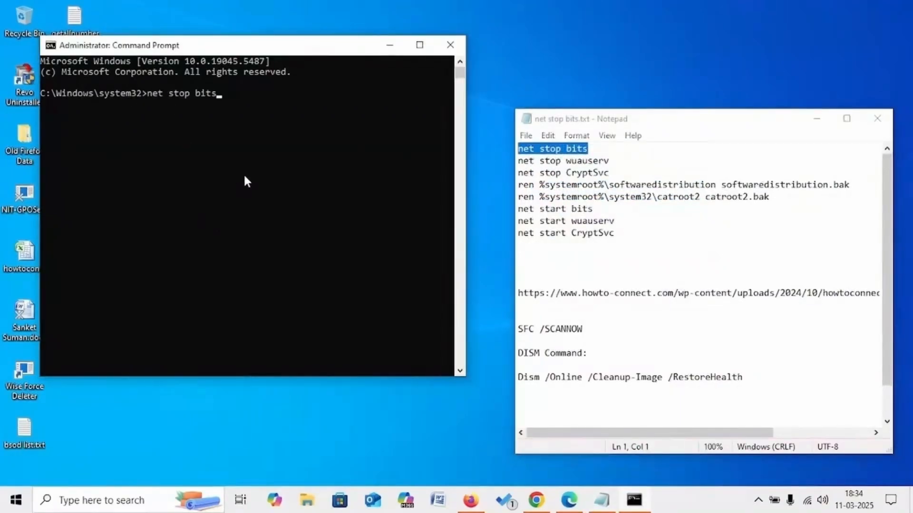
pyautogui.press('Return')
# - Copy "net stop wuauserv" from the Notepad list and run it in the administrator Command Prompt
pyautogui.click(612, 163)
pyautogui.moveTo(611, 164); pyautogui.dragTo(514, 162)
pyautogui.rightClick(542, 162)
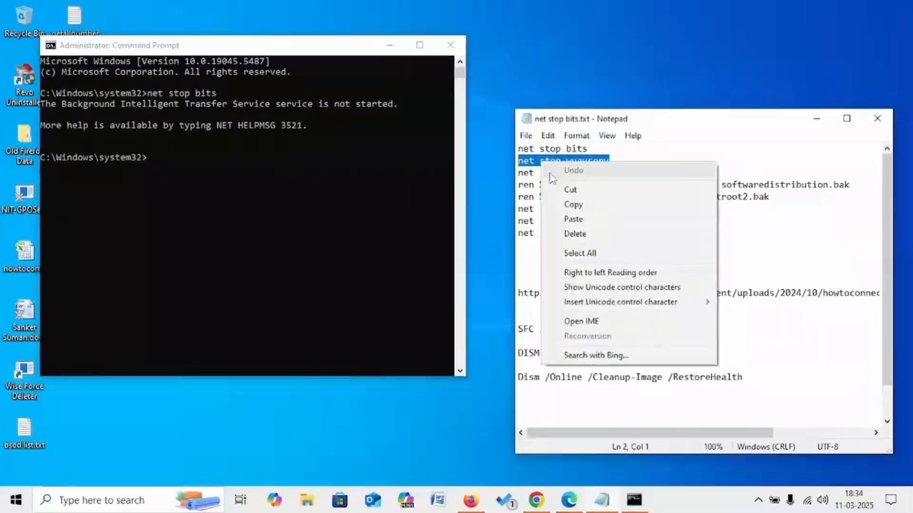
pyautogui.click(566, 205)
pyautogui.click(164, 163)
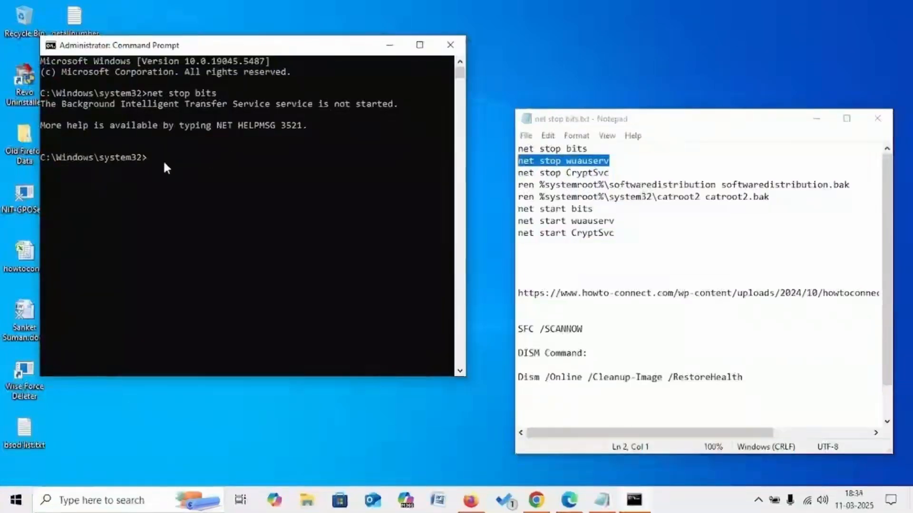
pyautogui.rightClick(163, 160)
pyautogui.press('Return')
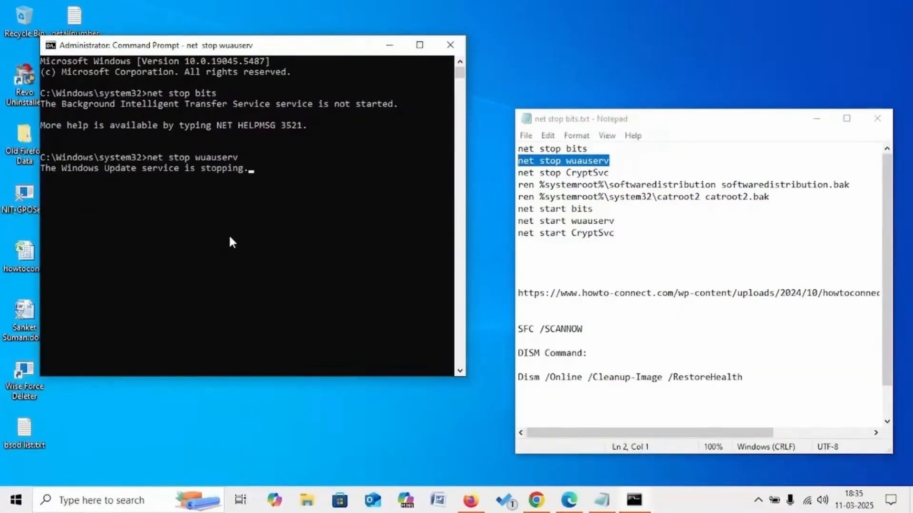
# - Highlight the full block of net stop, ren and net start commands in Notepad, then close Command Prompt and the net stop bits.txt window
pyautogui.click(664, 183)
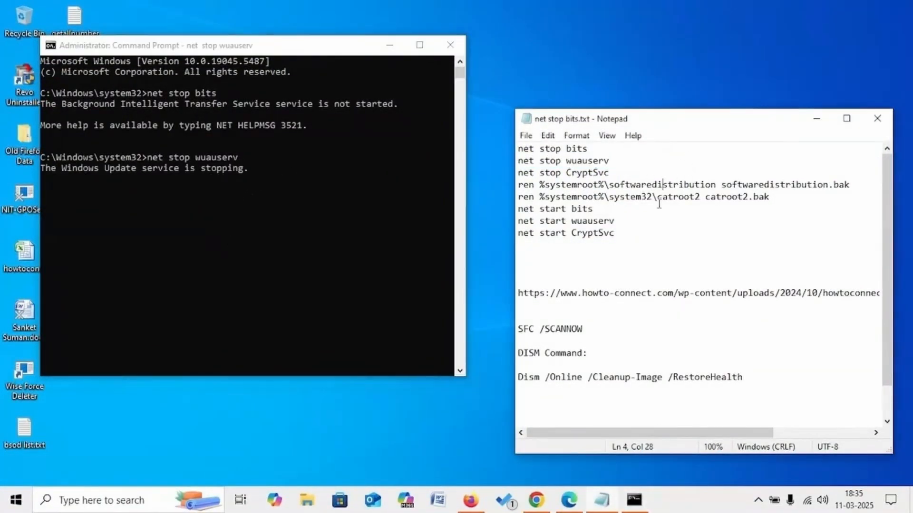
pyautogui.moveTo(614, 236); pyautogui.dragTo(518, 149)
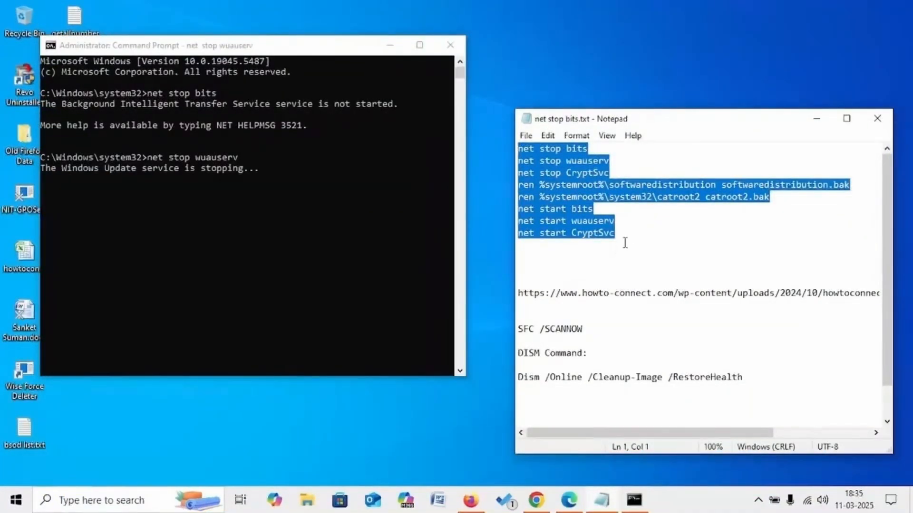
pyautogui.click(633, 233)
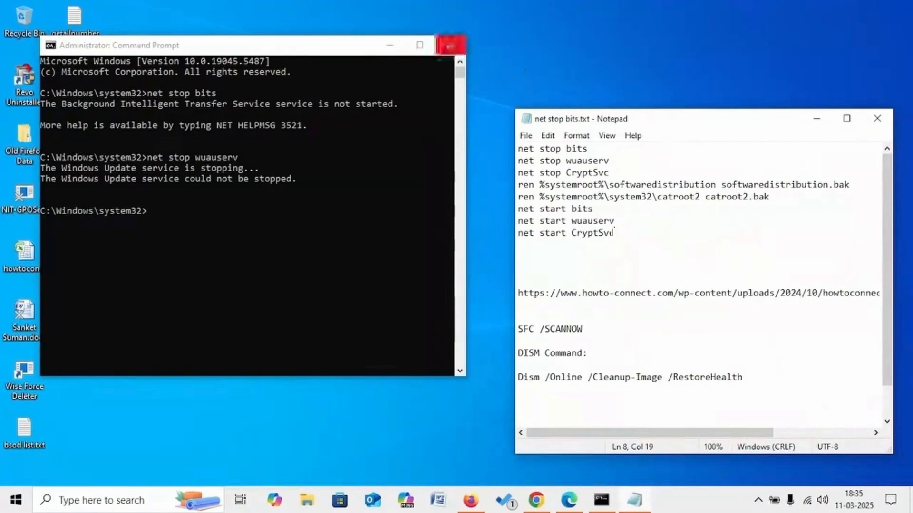
pyautogui.click(450, 46)
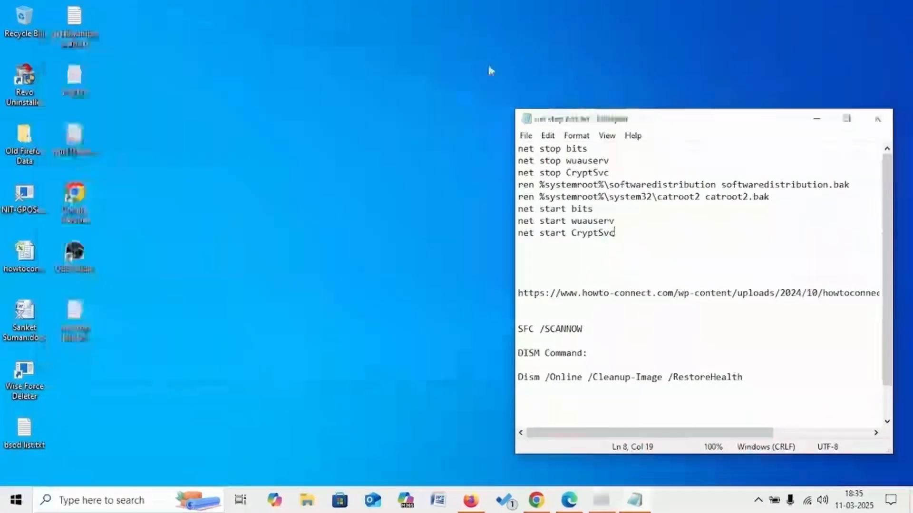
pyautogui.click(878, 120)
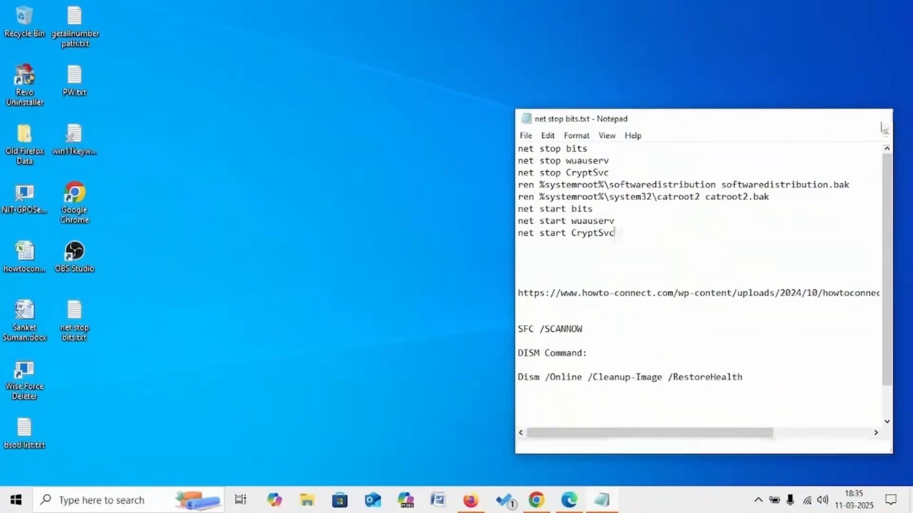
pyautogui.click(4, 509)
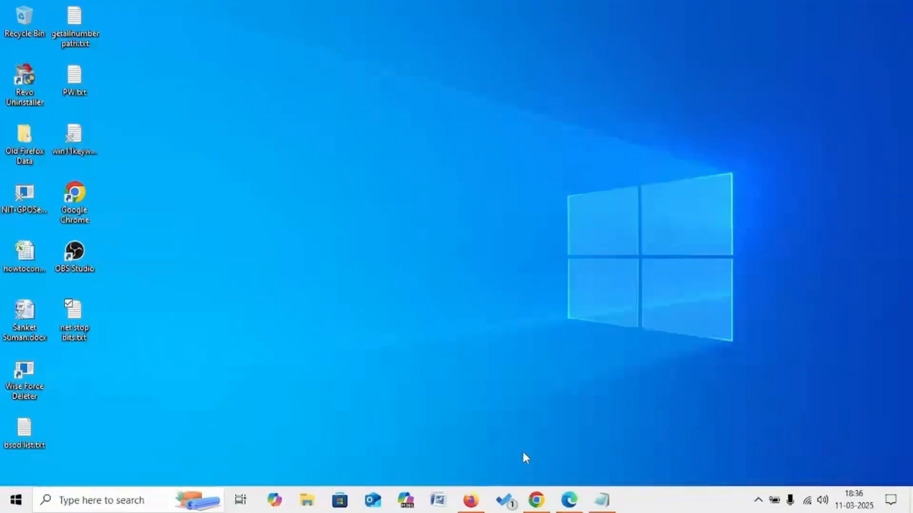
# - Switch to Chrome and show the downloaded howtoconnect_windows_update_reset.zip in its Downloads folder
pyautogui.click(537, 500)
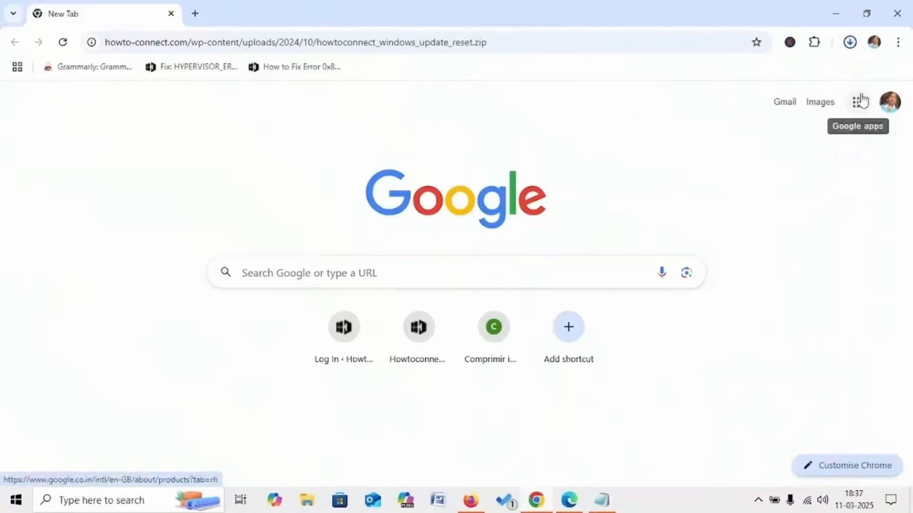
pyautogui.click(851, 46)
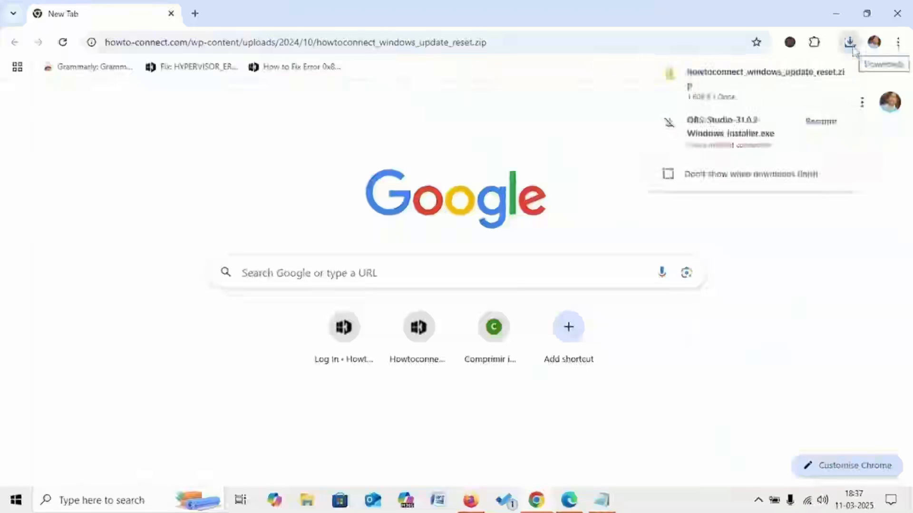
pyautogui.moveTo(750, 89)
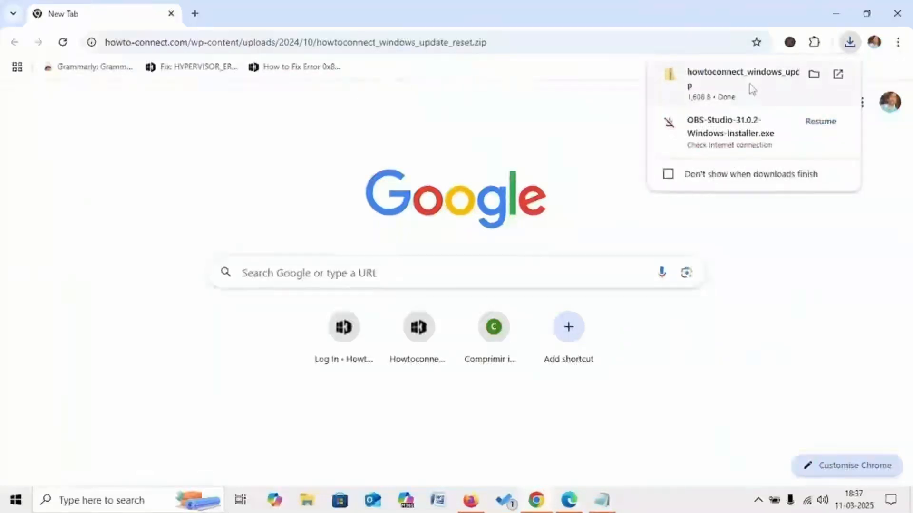
pyautogui.click(813, 76)
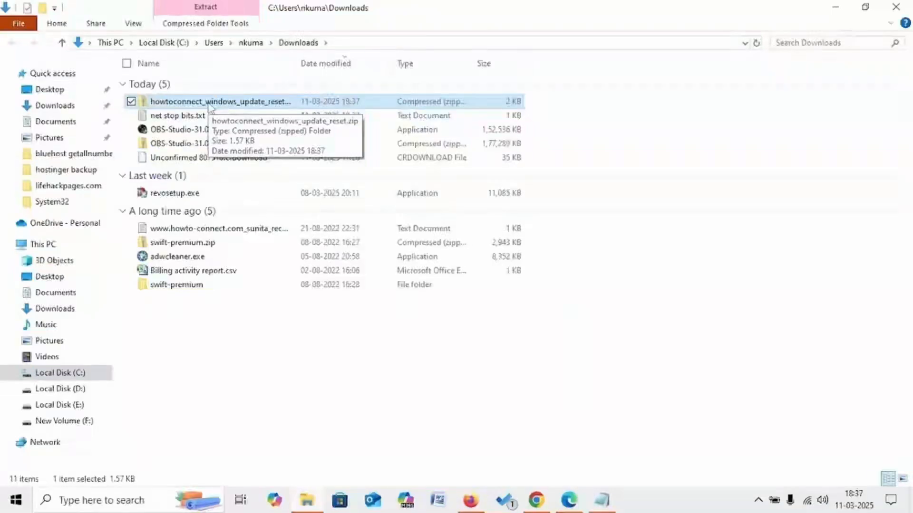
# - Extract all files from howtoconnect_windows_update_reset.zip into a folder of the same name in Downloads
pyautogui.rightClick(208, 104)
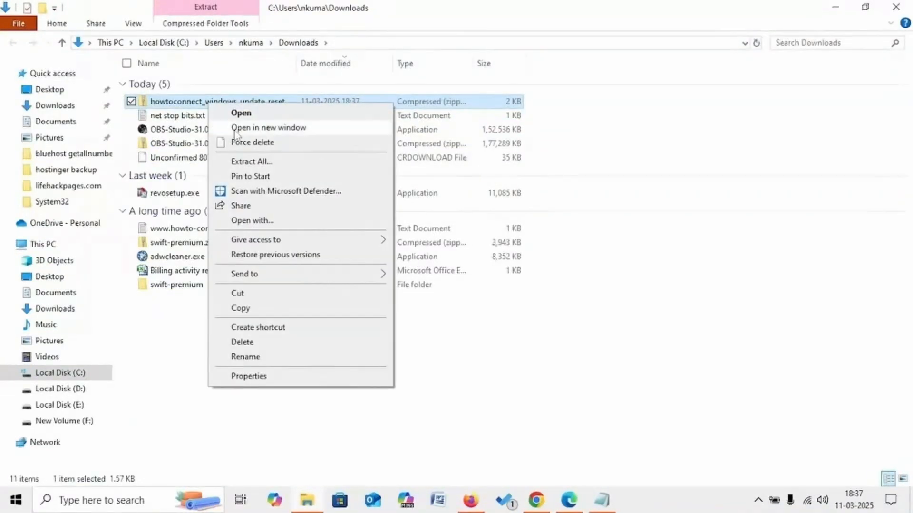
pyautogui.click(251, 164)
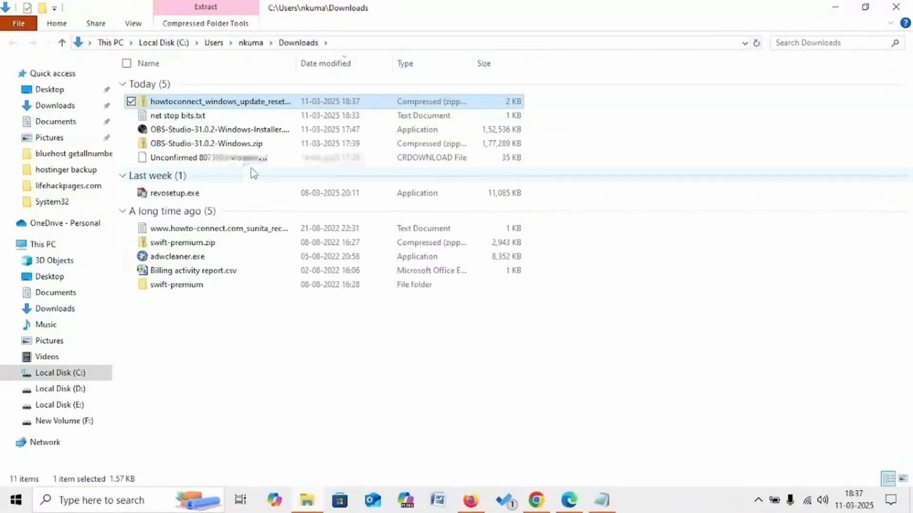
pyautogui.click(581, 383)
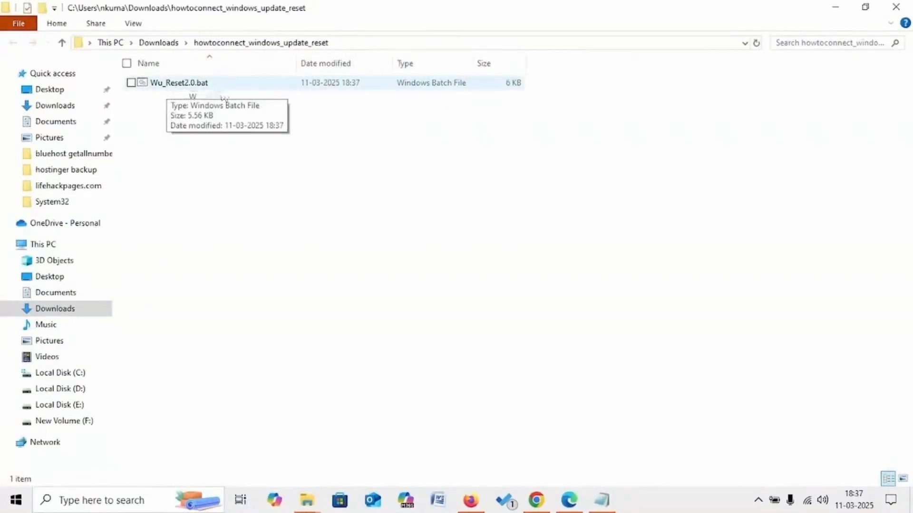
# - Run Wu_Reset2.0.bat as administrator and let the script continue resetting the Windows Update components
pyautogui.rightClick(192, 88)
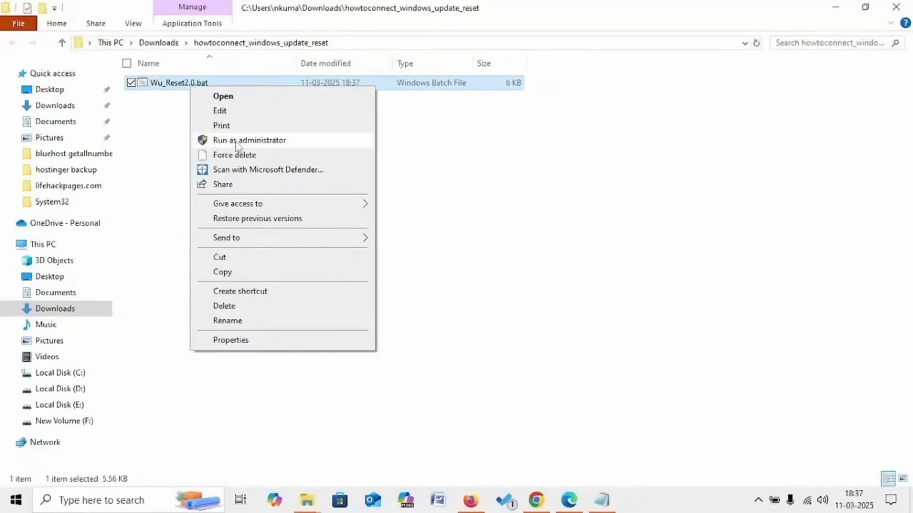
pyautogui.click(236, 141)
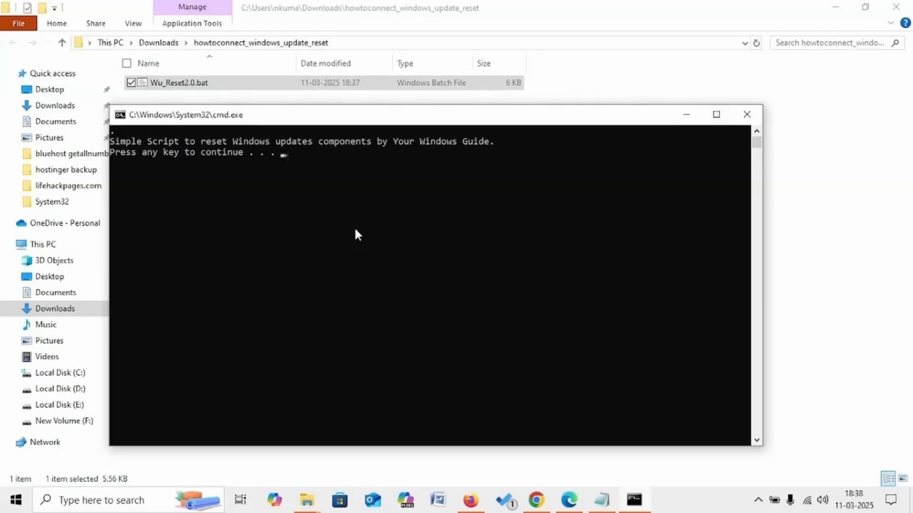
pyautogui.press('Return')
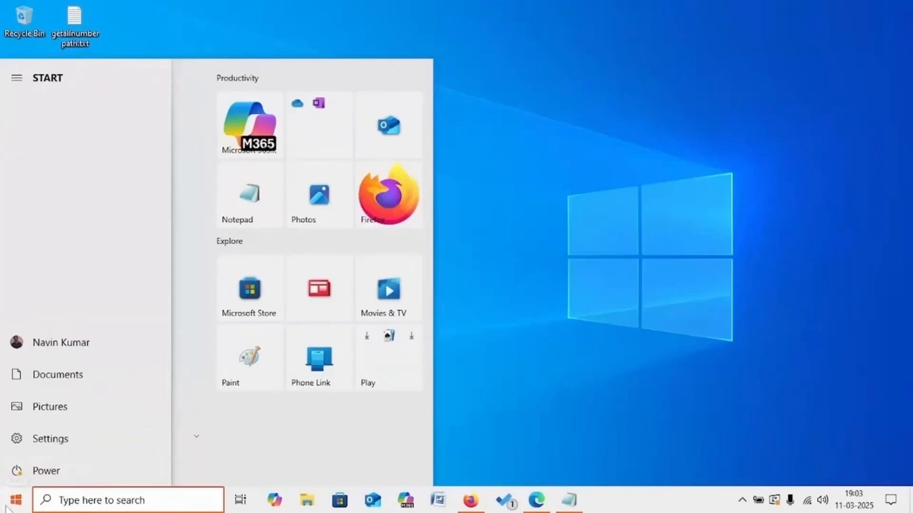
# - Bring up the power options from the Windows Start menu
pyautogui.click(6, 508)
pyautogui.click(6, 508)
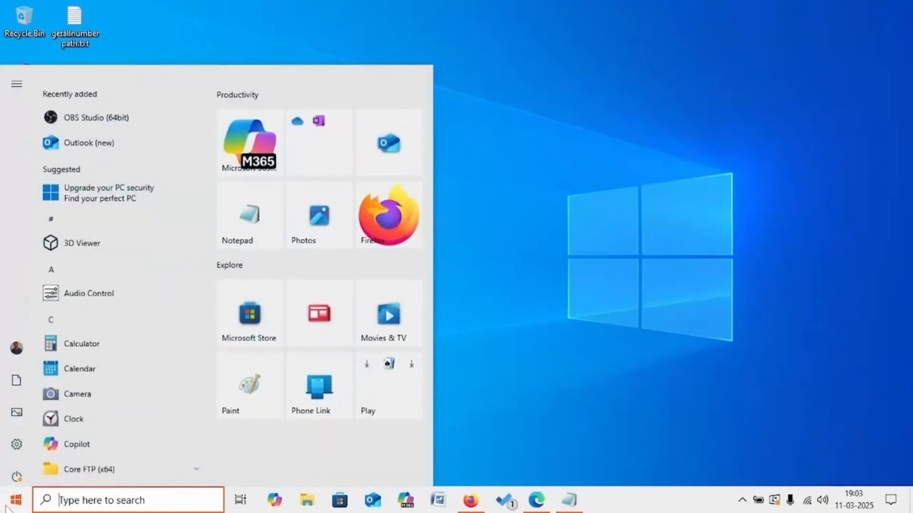
pyautogui.click(16, 475)
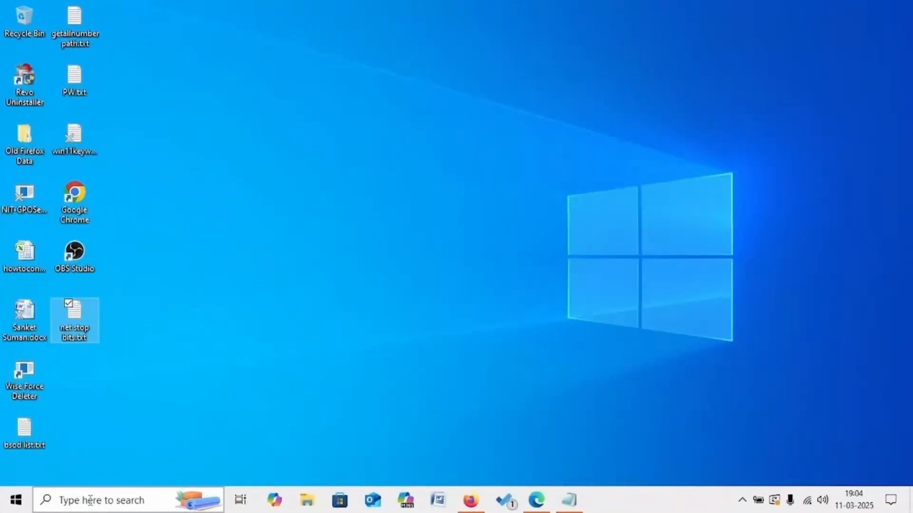
# - Open Windows Settings and go to the Apps & features page
pyautogui.press('super')
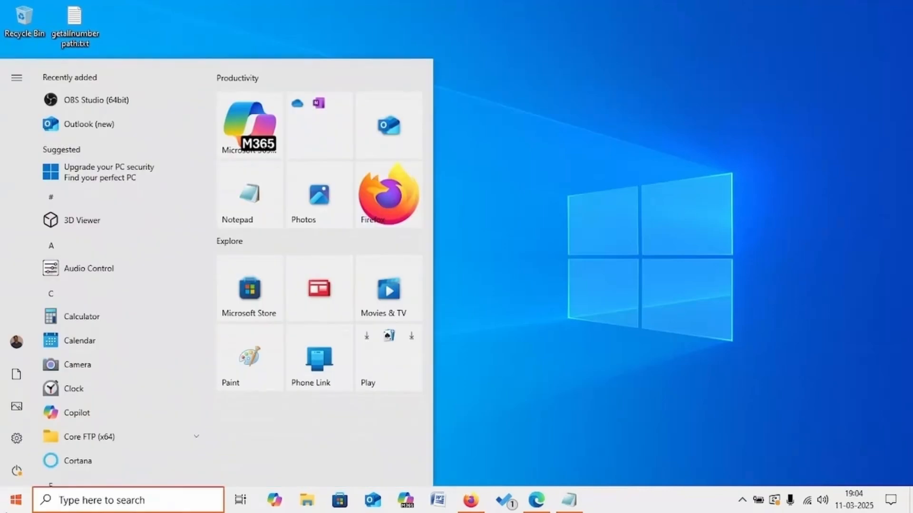
pyautogui.press('super')
pyautogui.press('super')
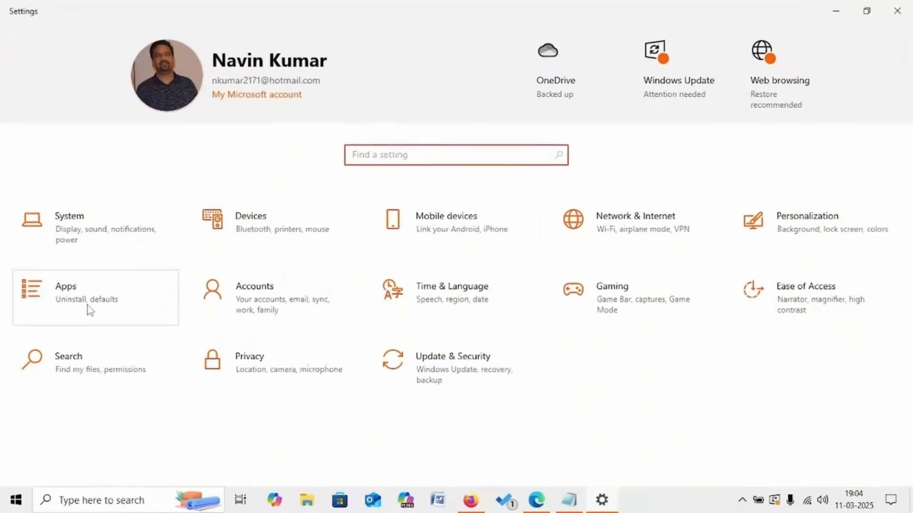
pyautogui.click(88, 306)
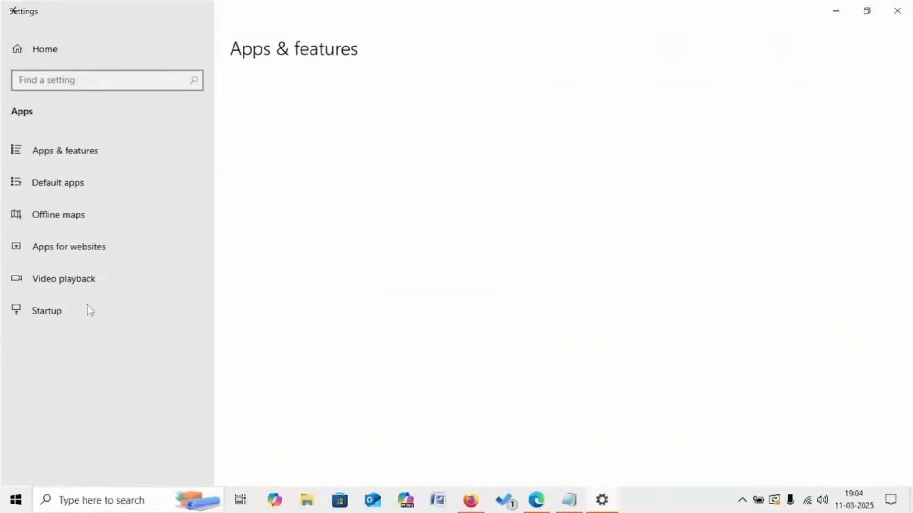
# - Find Revo Uninstaller 2.5.7 in the installed apps list, expand its entry and choose to uninstall it
pyautogui.scroll(-5, 412, 351)
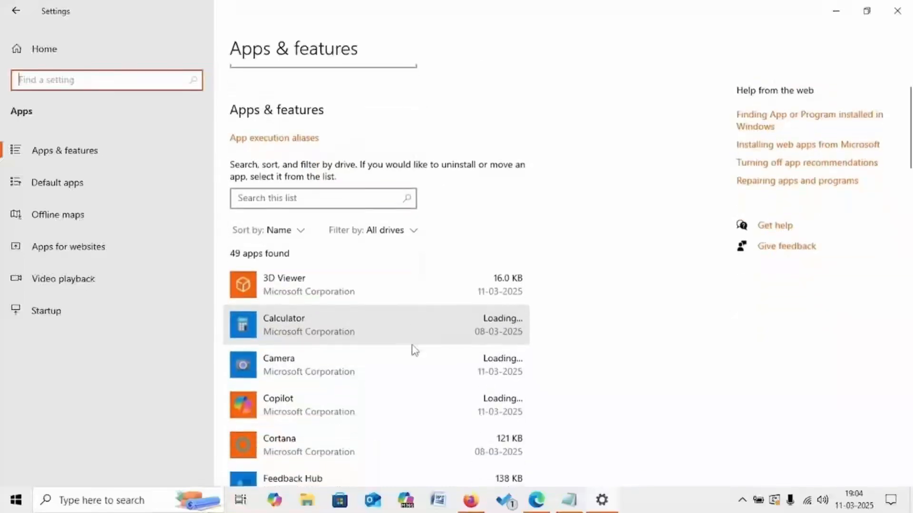
pyautogui.scroll(-3, 412, 314)
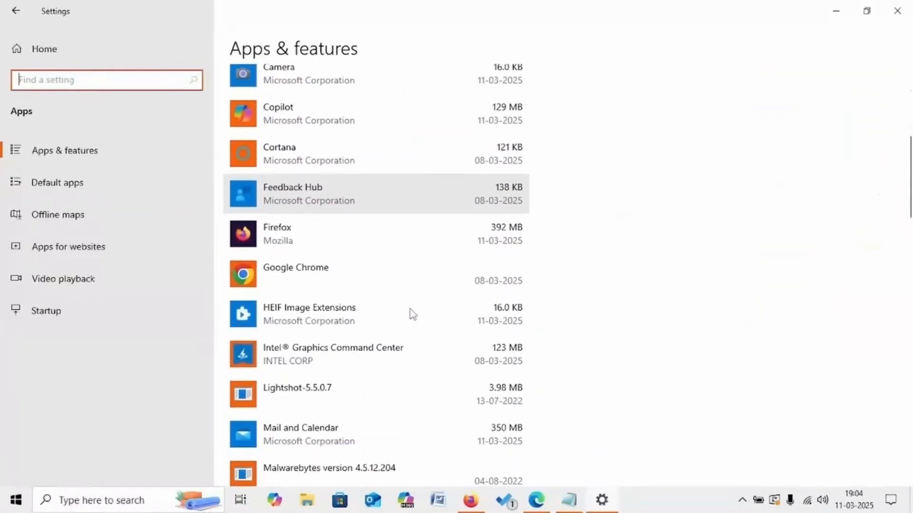
pyautogui.scroll(-5, 410, 312)
pyautogui.scroll(-7, 412, 313)
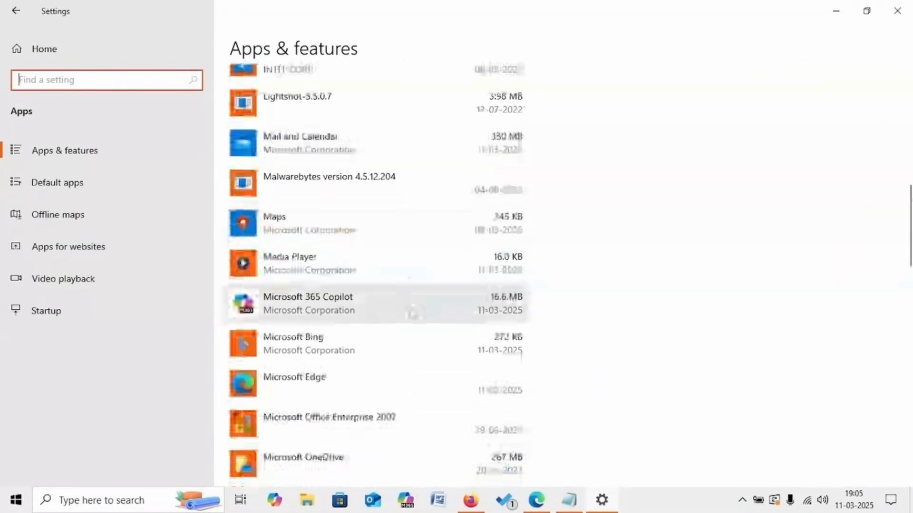
pyautogui.scroll(-5, 412, 315)
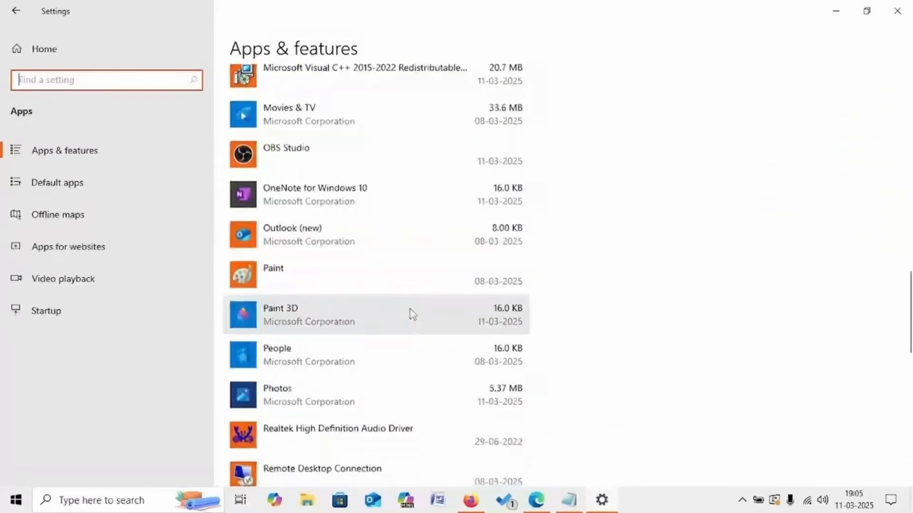
pyautogui.scroll(-3, 413, 313)
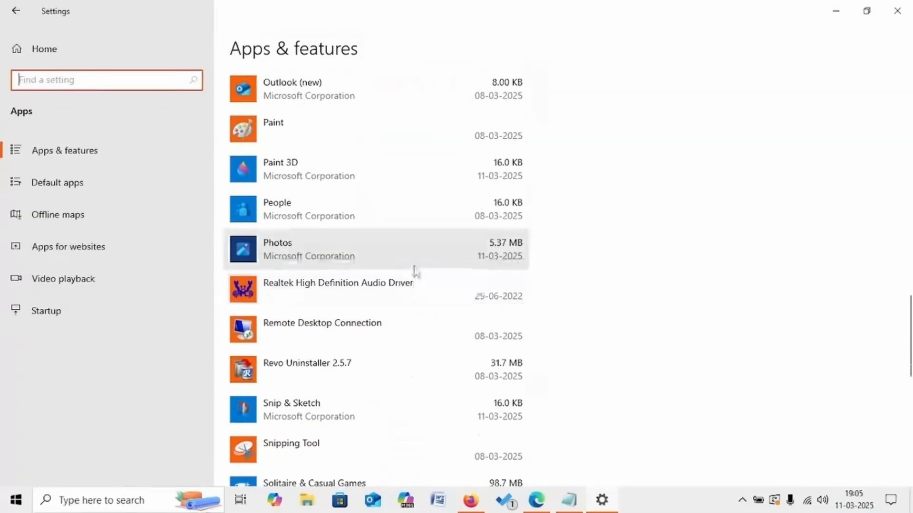
pyautogui.scroll(-2, 414, 271)
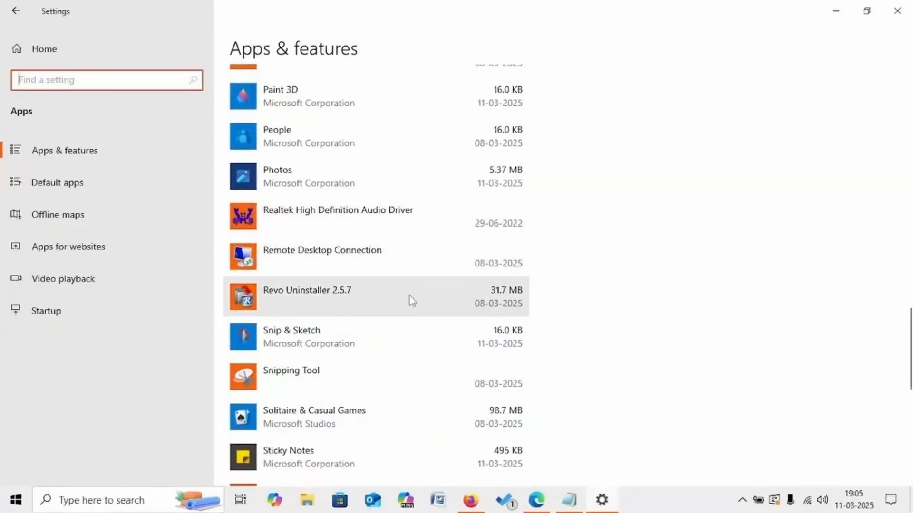
pyautogui.click(520, 302)
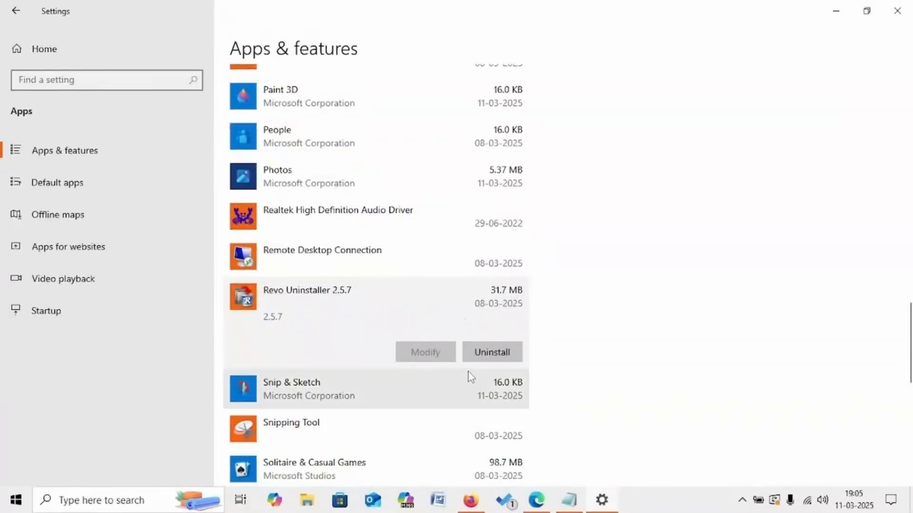
pyautogui.click(492, 352)
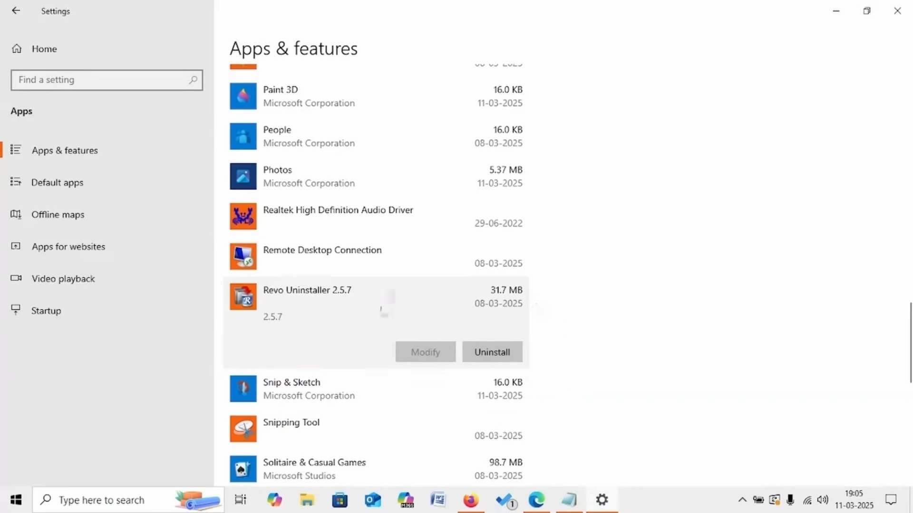
# - Close Settings, find Disk Cleanup by searching for cleanmgr, and scan the C: drive with it
pyautogui.click(898, 17)
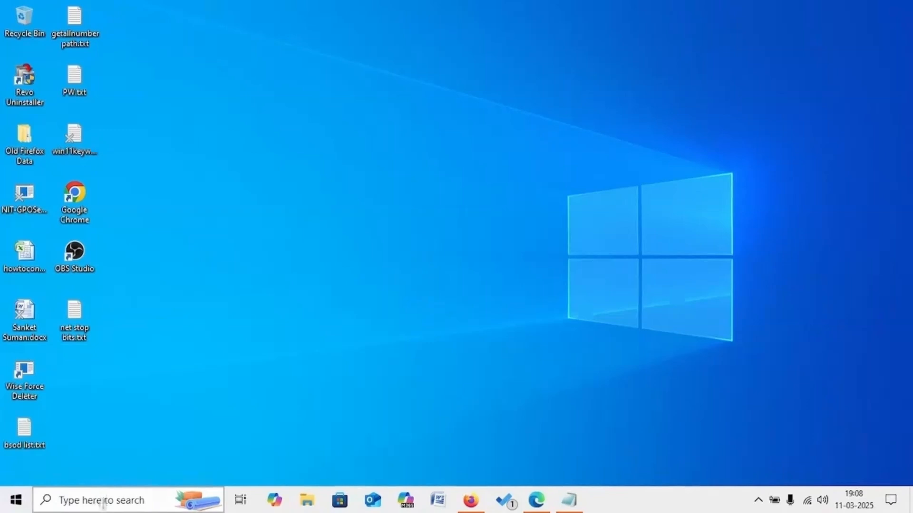
pyautogui.click(103, 504)
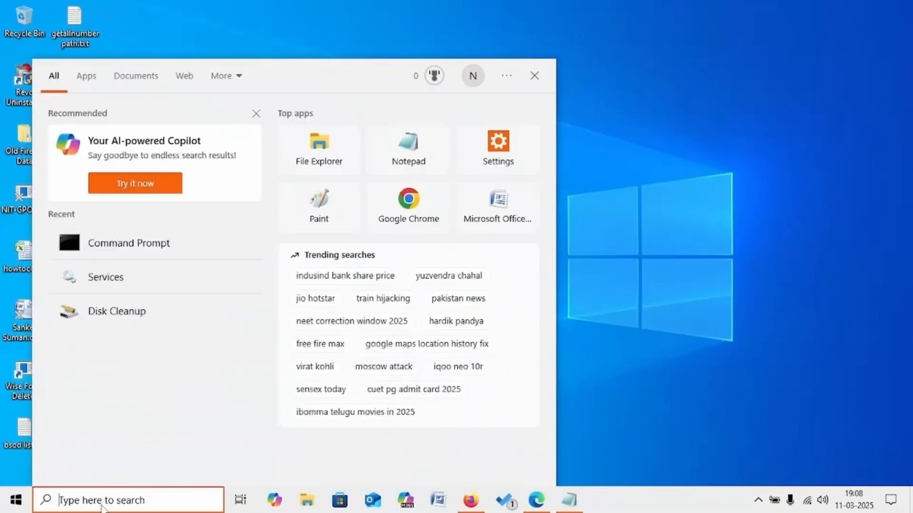
pyautogui.write('clea')
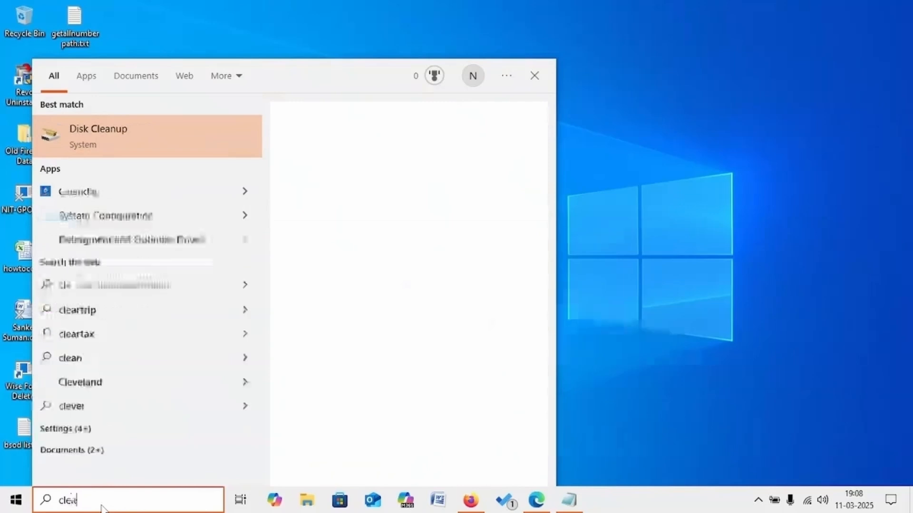
pyautogui.write('nmgr')
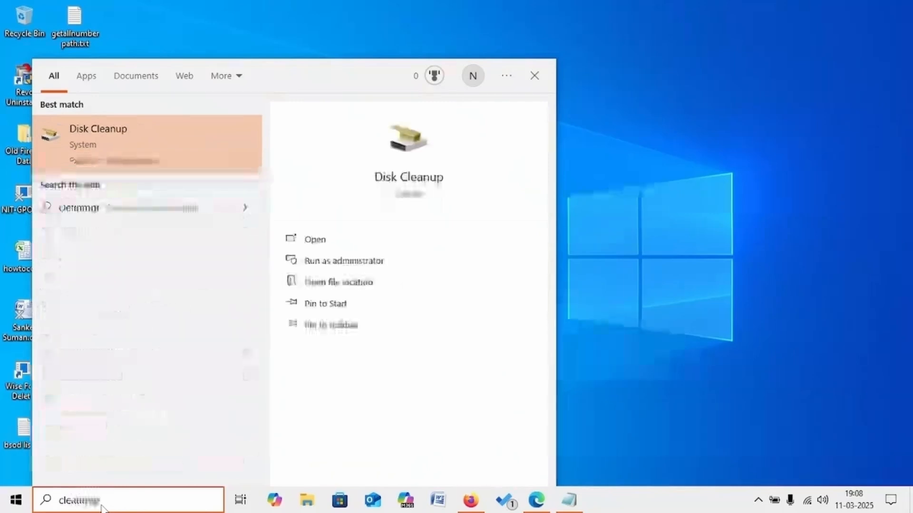
pyautogui.click(82, 134)
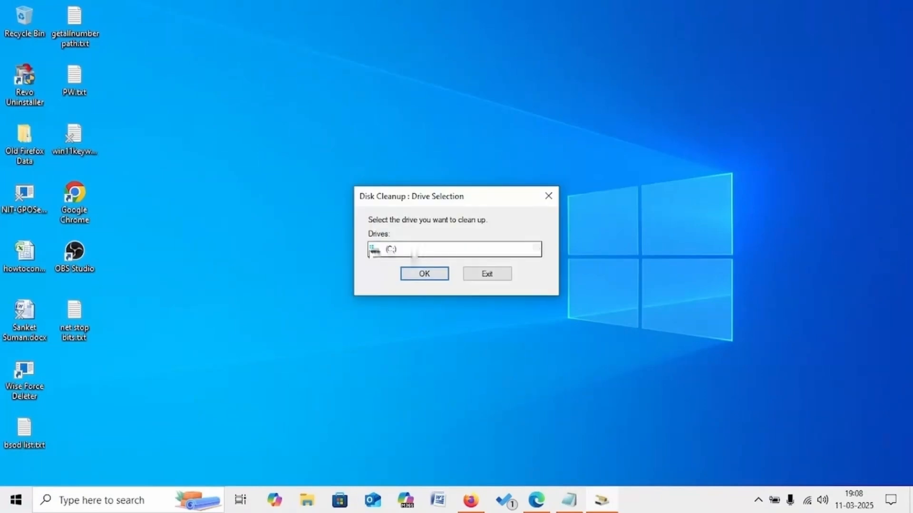
pyautogui.click(413, 255)
pyautogui.click(413, 253)
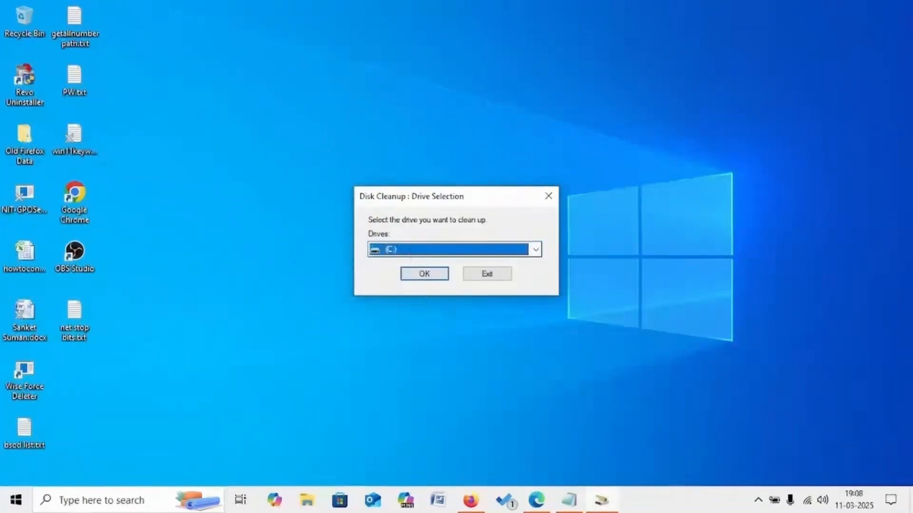
pyautogui.click(423, 274)
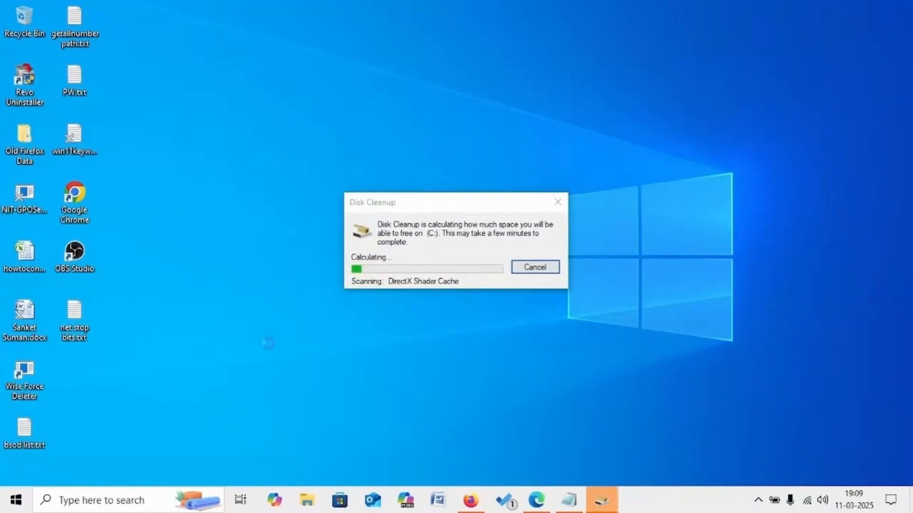
pyautogui.hotkey('shift', 'F10')
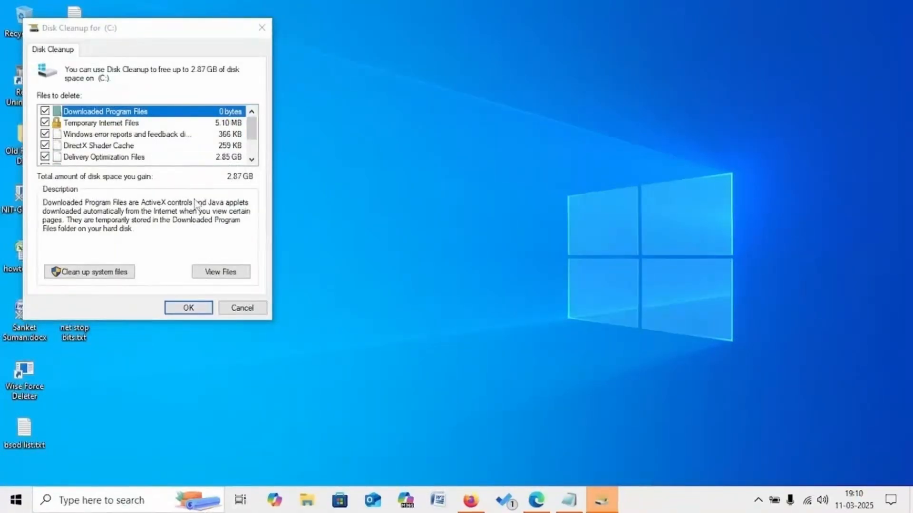
# - Rescan the C: drive with system files included and permanently delete the preselected files, including Windows Update Cleanup
pyautogui.click(92, 276)
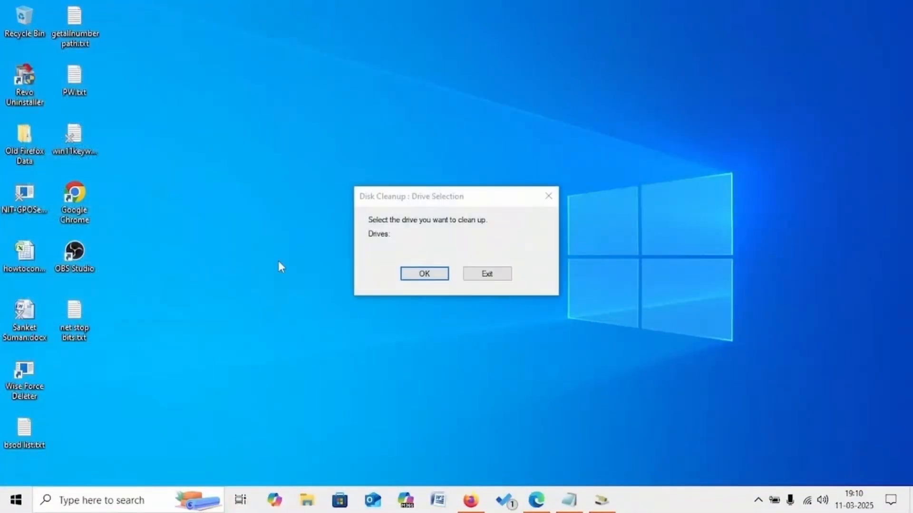
pyautogui.click(426, 276)
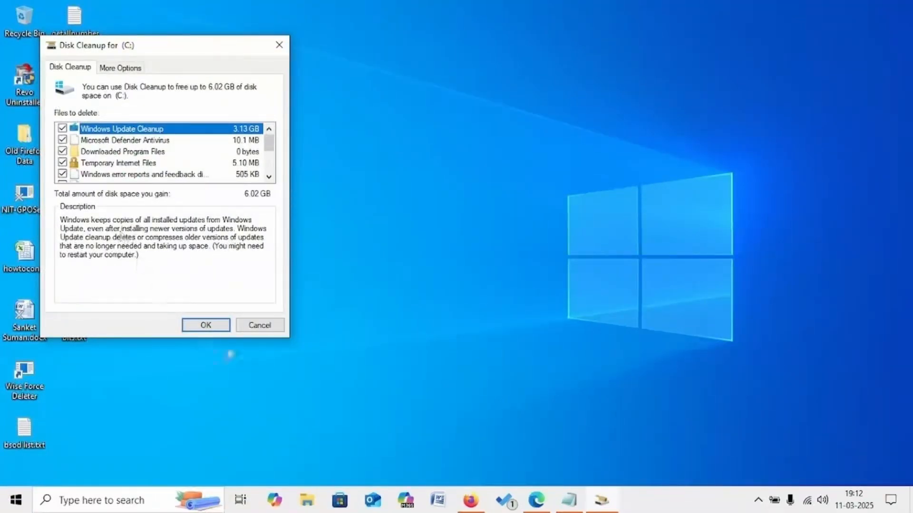
pyautogui.click(209, 326)
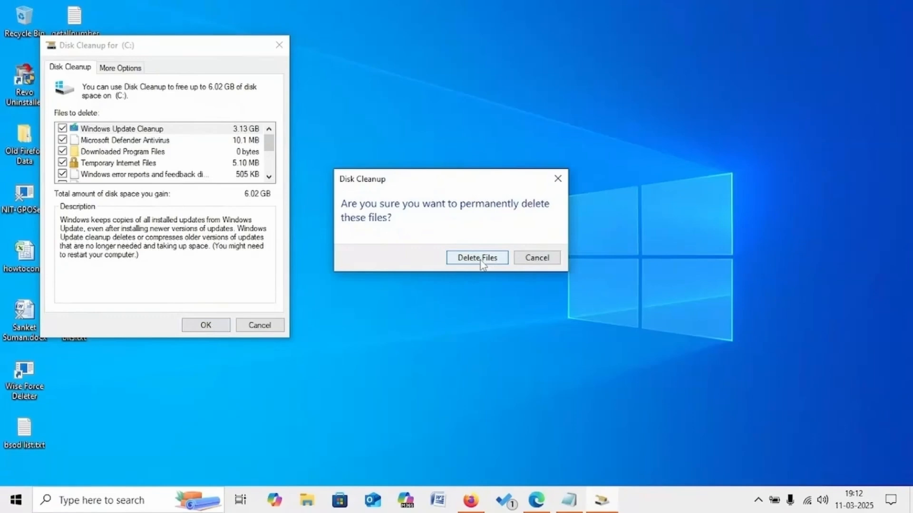
pyautogui.click(481, 262)
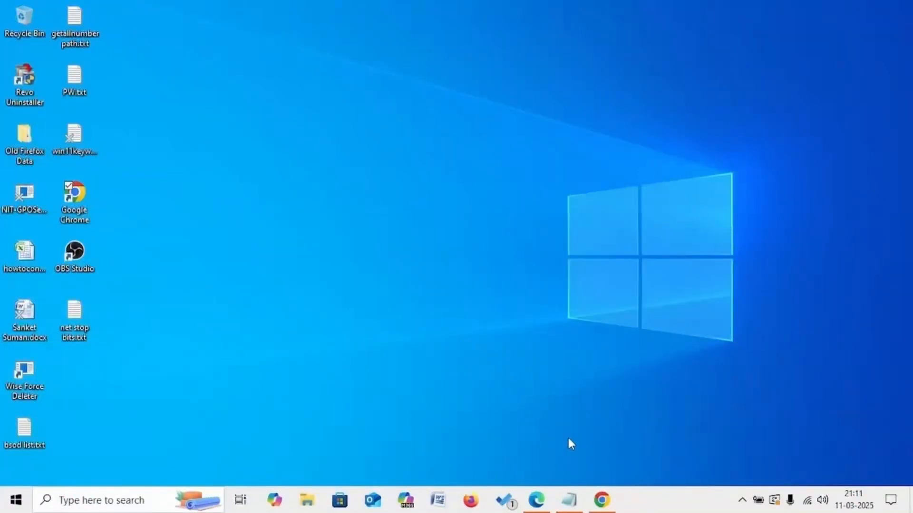
# - Switch to Google Chrome, search for "windows 10 download" and open Microsoft's Download Windows 10 Disc Image (ISO File) page
pyautogui.click(601, 499)
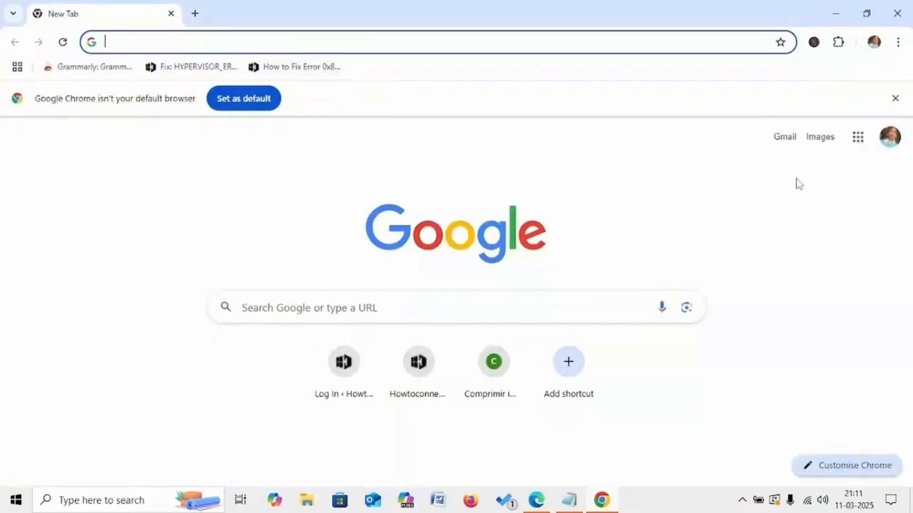
pyautogui.click(895, 99)
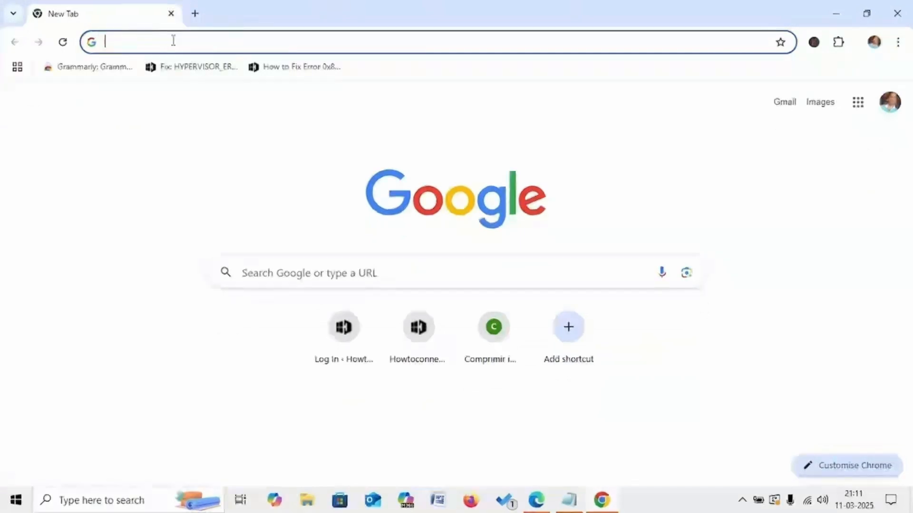
pyautogui.write('wi')
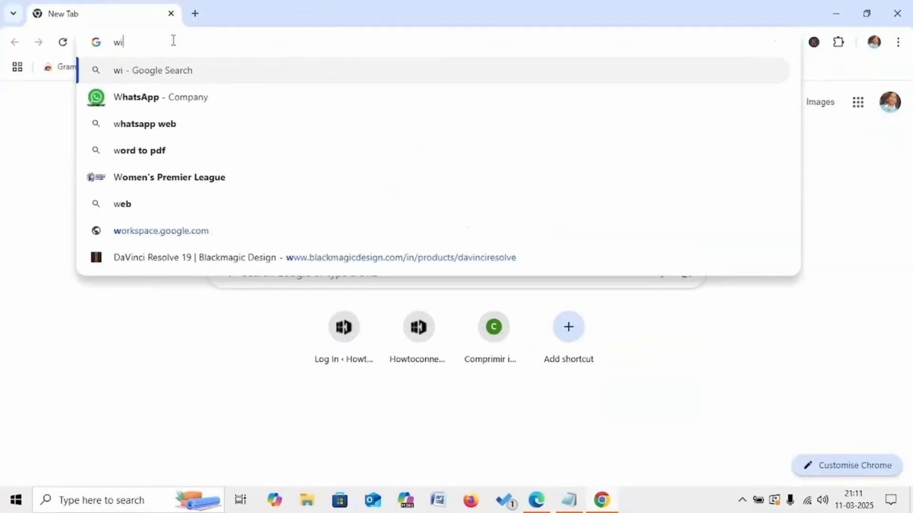
pyautogui.write('ndows ')
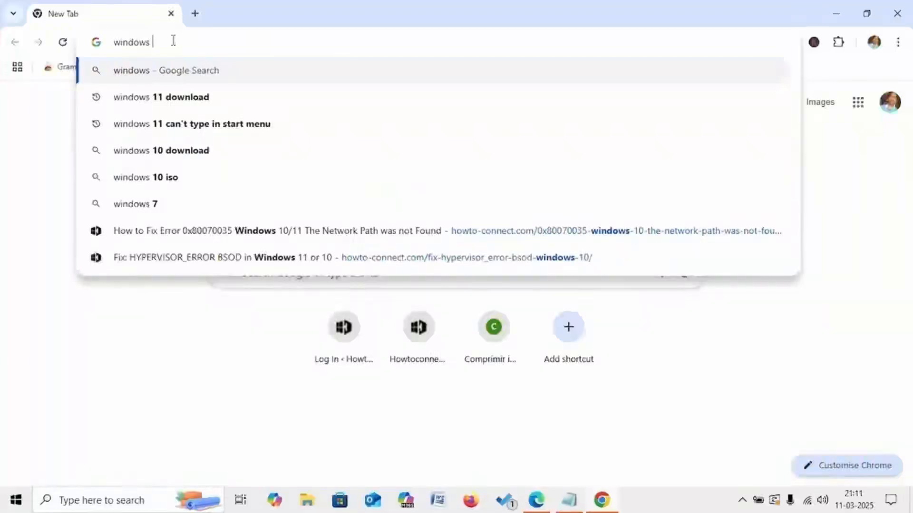
pyautogui.write('10 download')
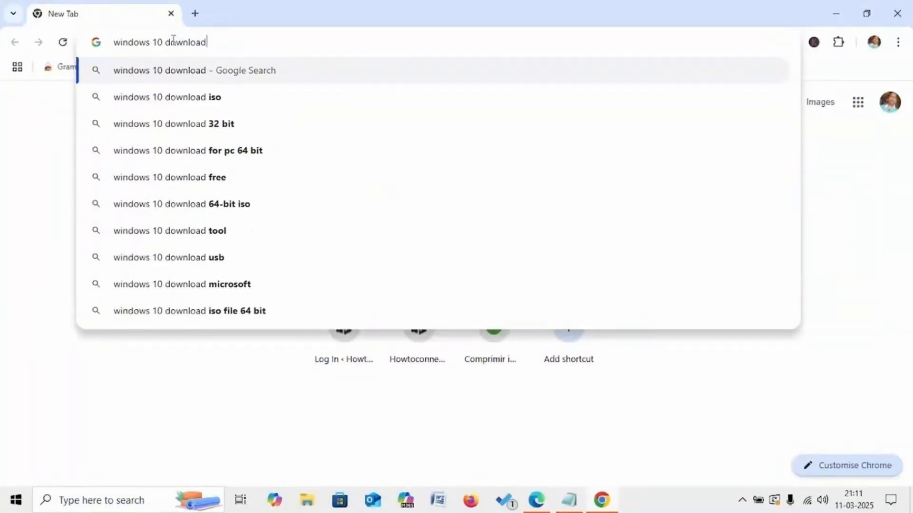
pyautogui.press('Return')
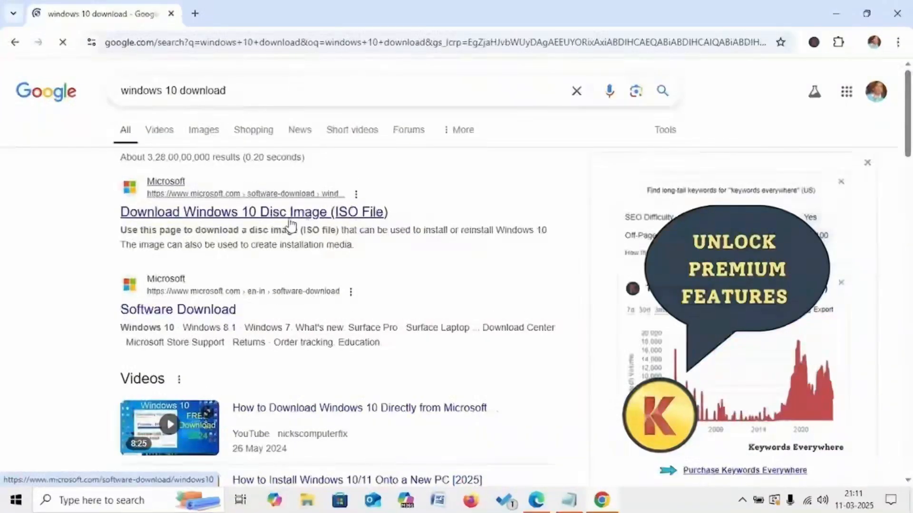
pyautogui.click(290, 220)
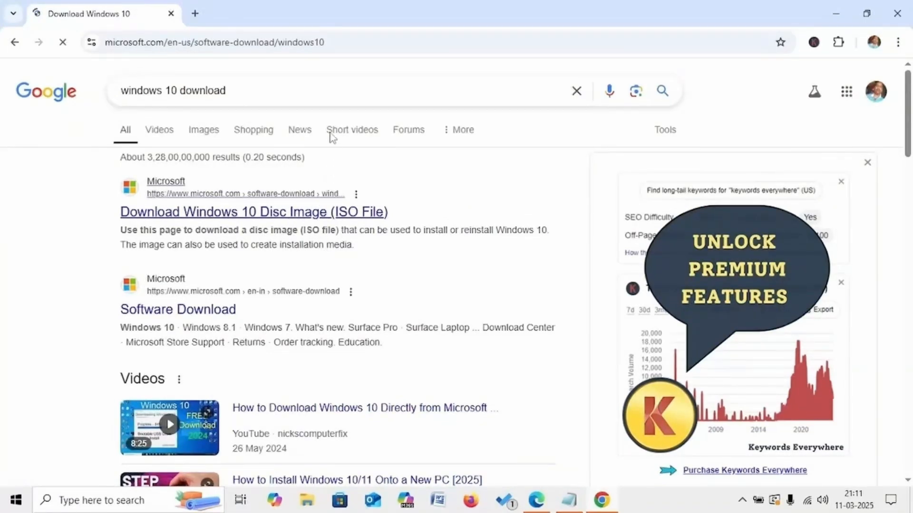
# - Download the Windows 10 media creation tool, launch MediaCreationTool_22H2.exe and minimize the browser
pyautogui.scroll(-4, 356, 276)
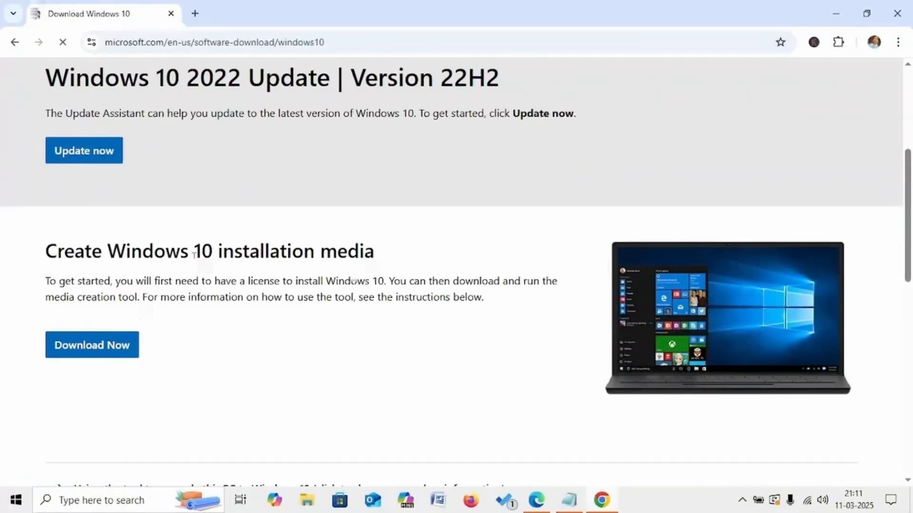
pyautogui.click(93, 348)
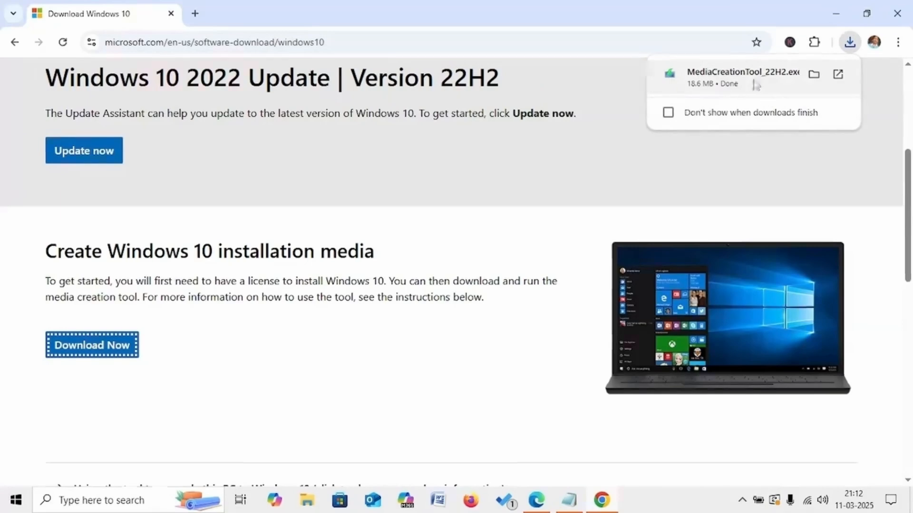
pyautogui.click(755, 84)
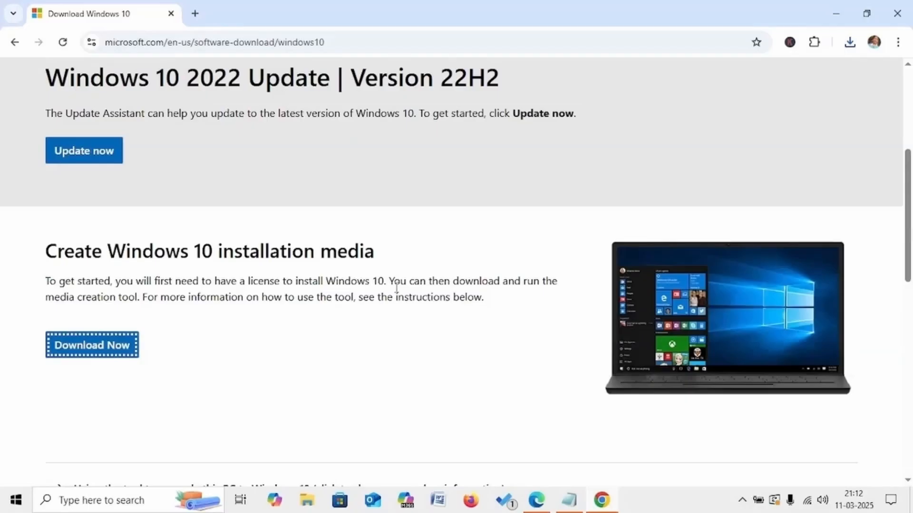
pyautogui.click(838, 18)
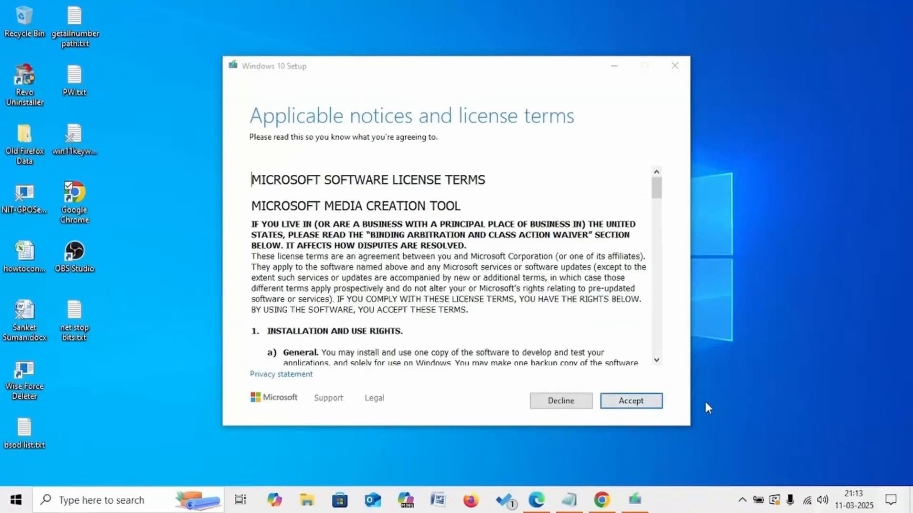
# - Accept the license terms and choose to create installation media using the recommended language, edition and architecture for this PC
pyautogui.click(629, 406)
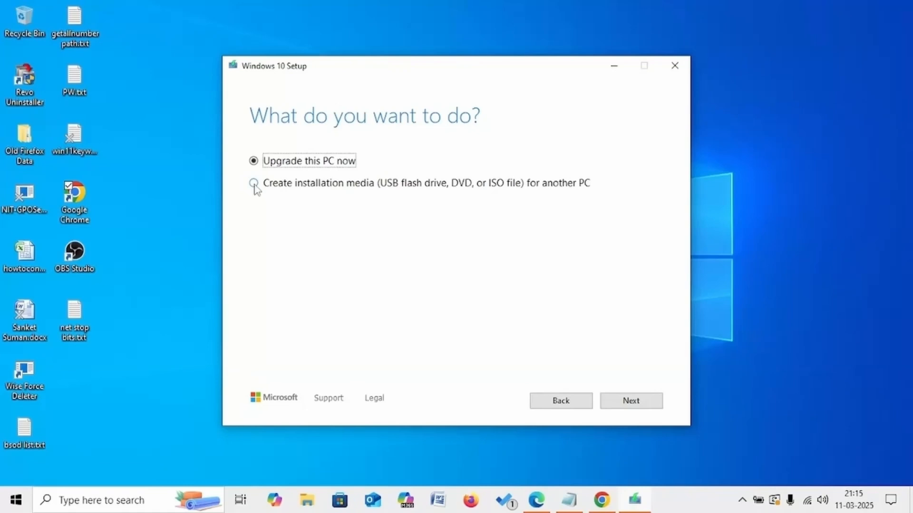
pyautogui.click(254, 186)
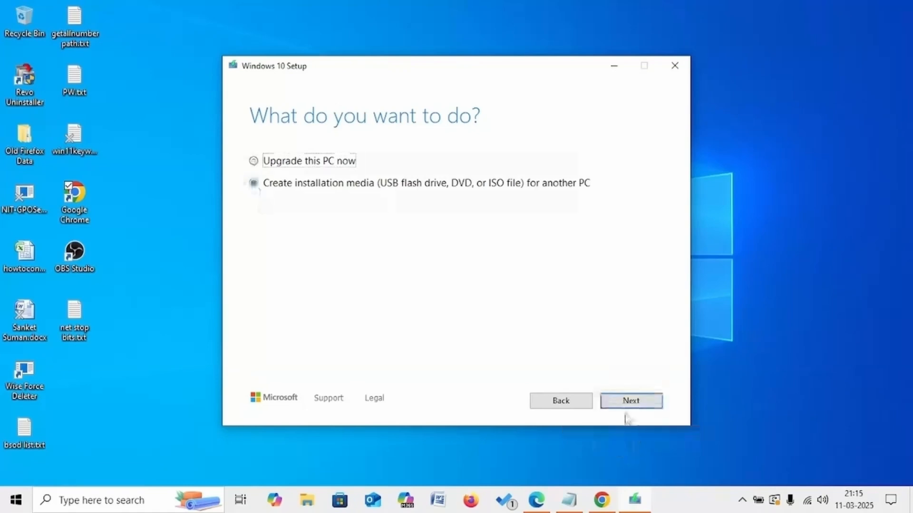
pyautogui.click(626, 406)
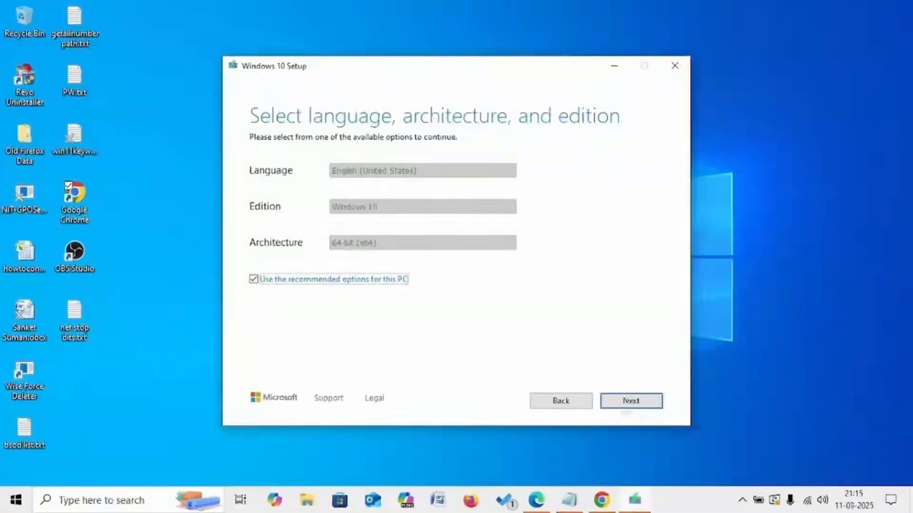
pyautogui.click(624, 404)
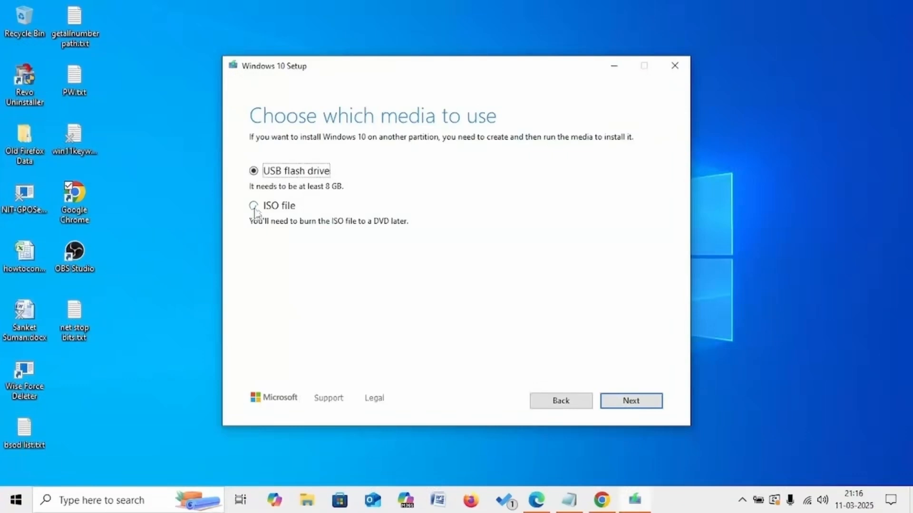
# - Choose ISO file as the media and save it as Windows.iso on the Desktop, letting the Windows 10 download run
pyautogui.click(254, 206)
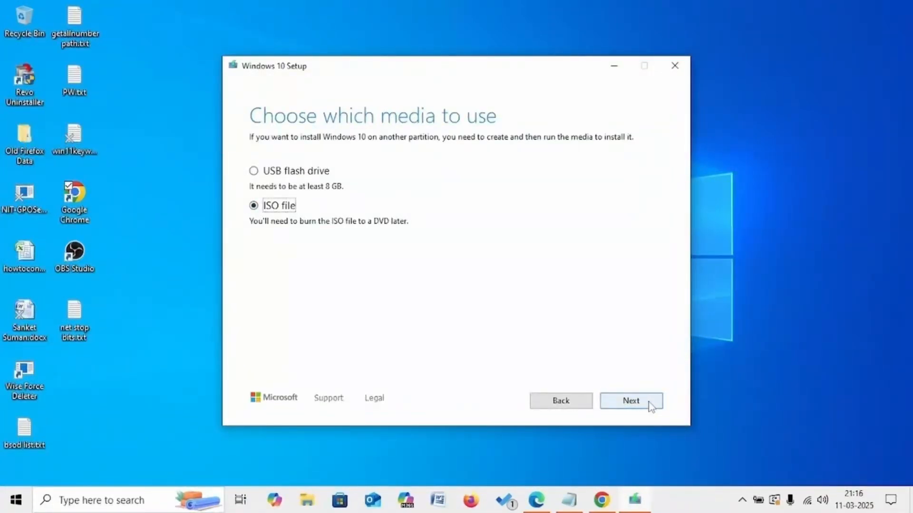
pyautogui.click(650, 403)
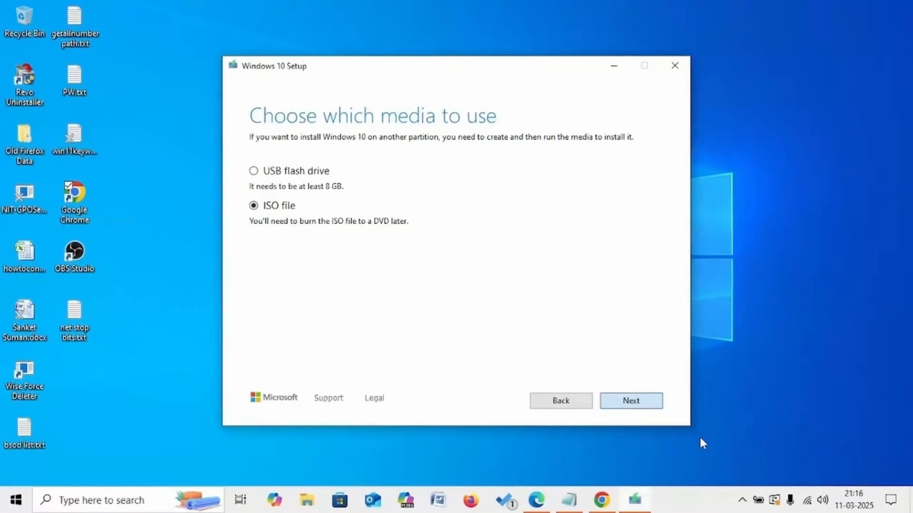
pyautogui.click(652, 400)
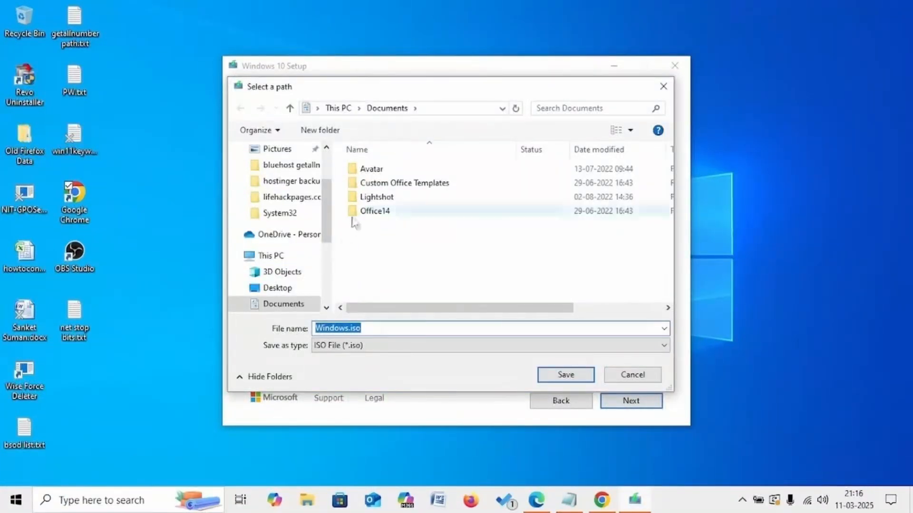
pyautogui.scroll(2, 275, 233)
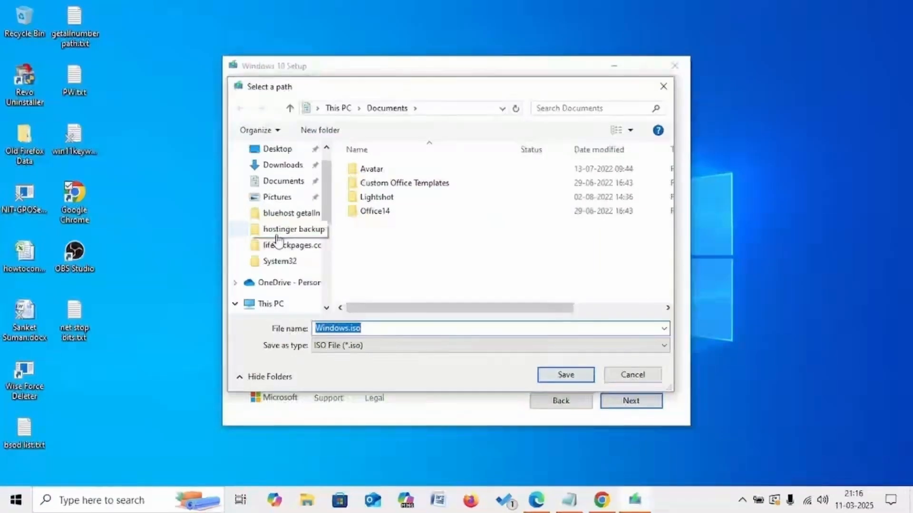
pyautogui.click(279, 149)
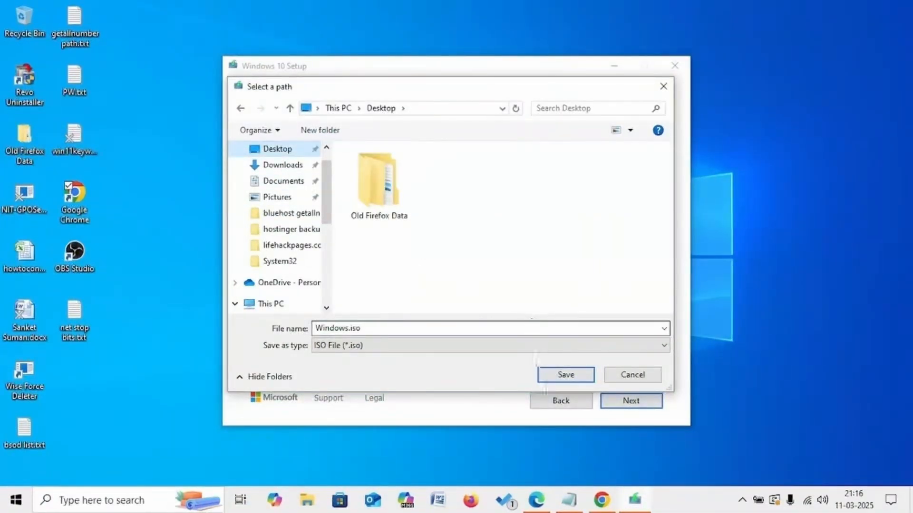
pyautogui.click(552, 378)
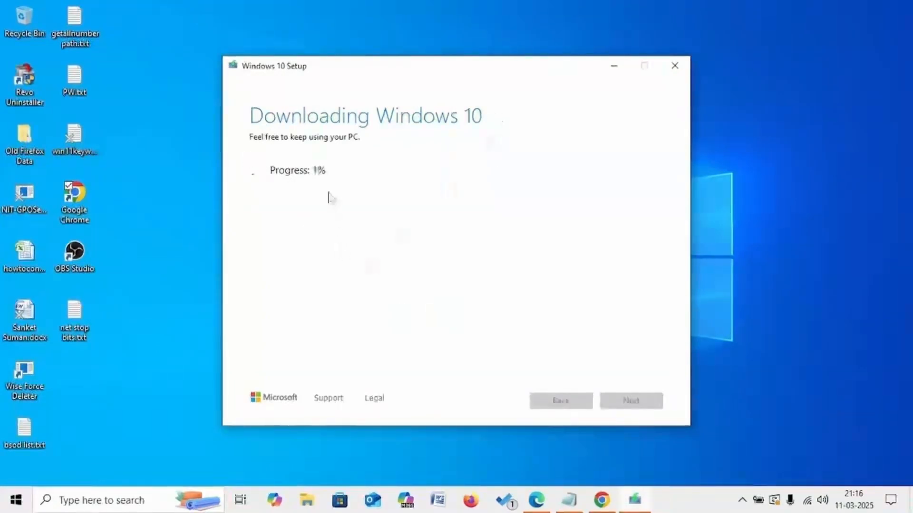
pyautogui.hotkey('alt', 'F4')
pyautogui.click(518, 300)
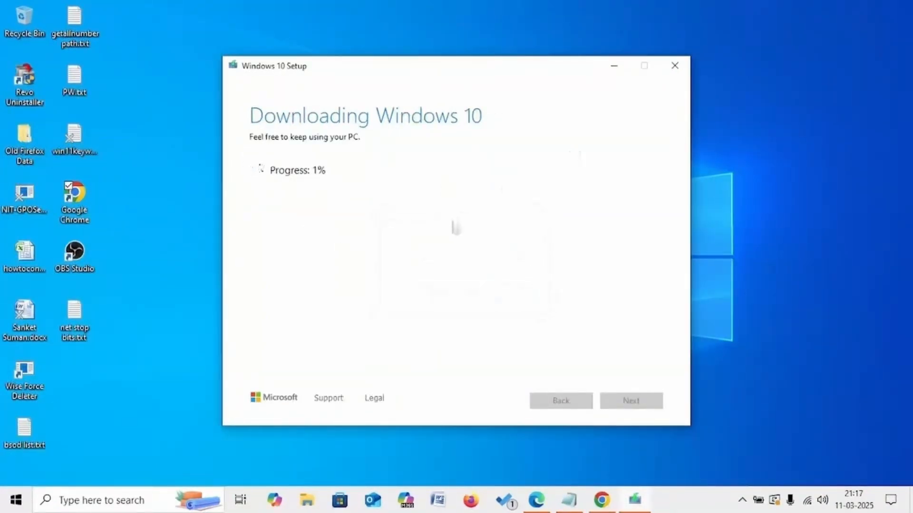